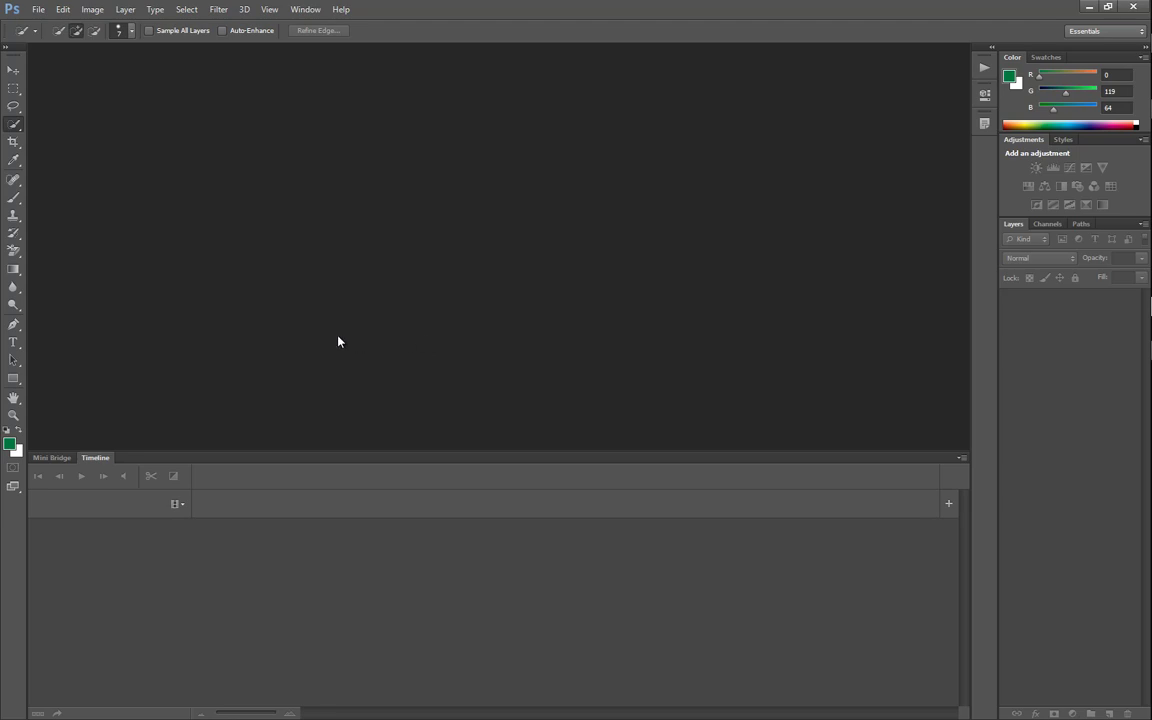
- Browse to the Desktop in the Open dialog and filter the listing to JPEG files
click(38, 9)
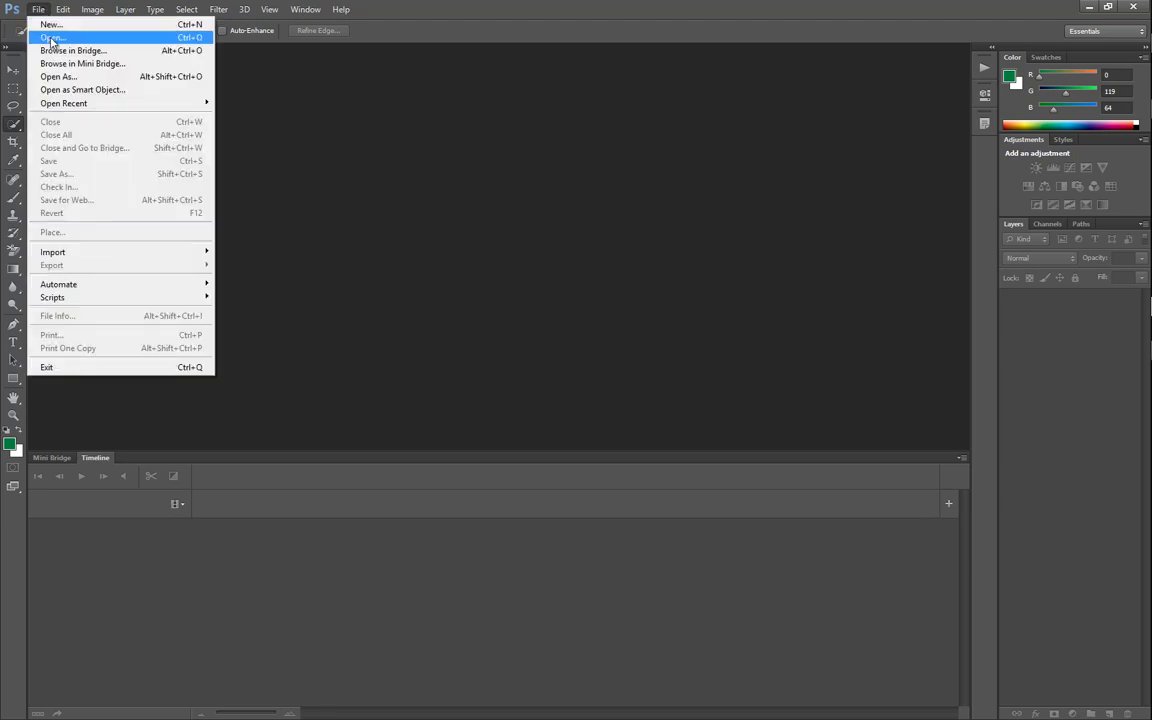
click(50, 37)
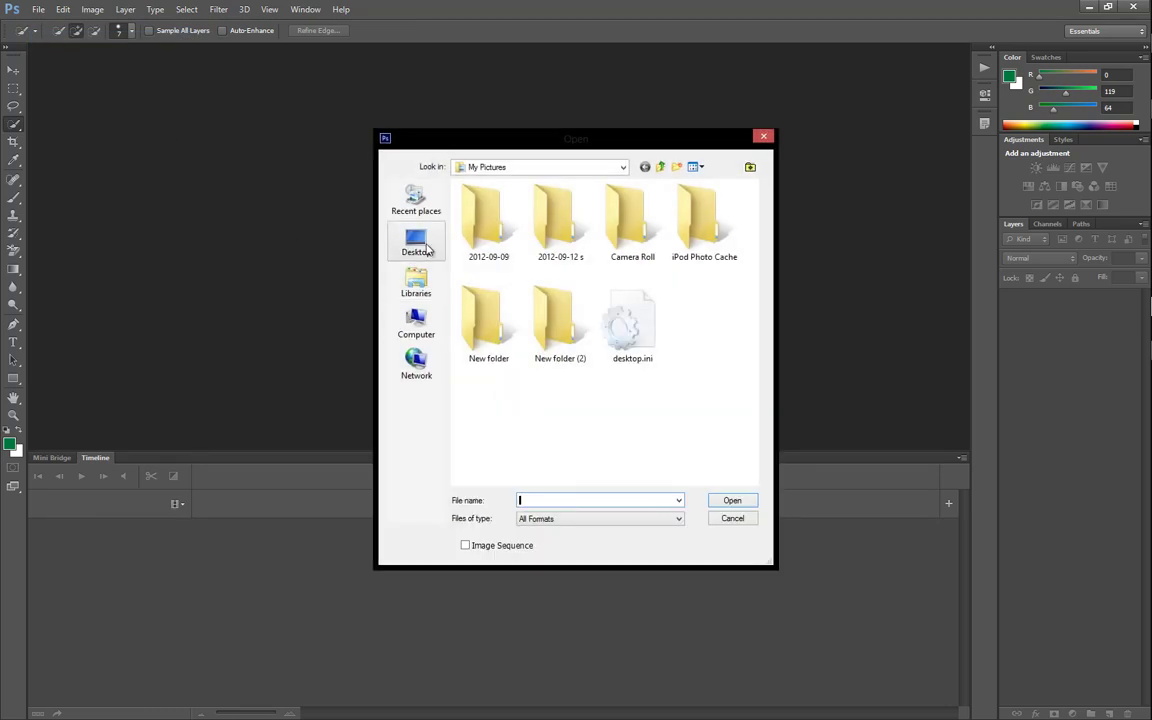
click(425, 252)
drag(752, 205, 752, 462)
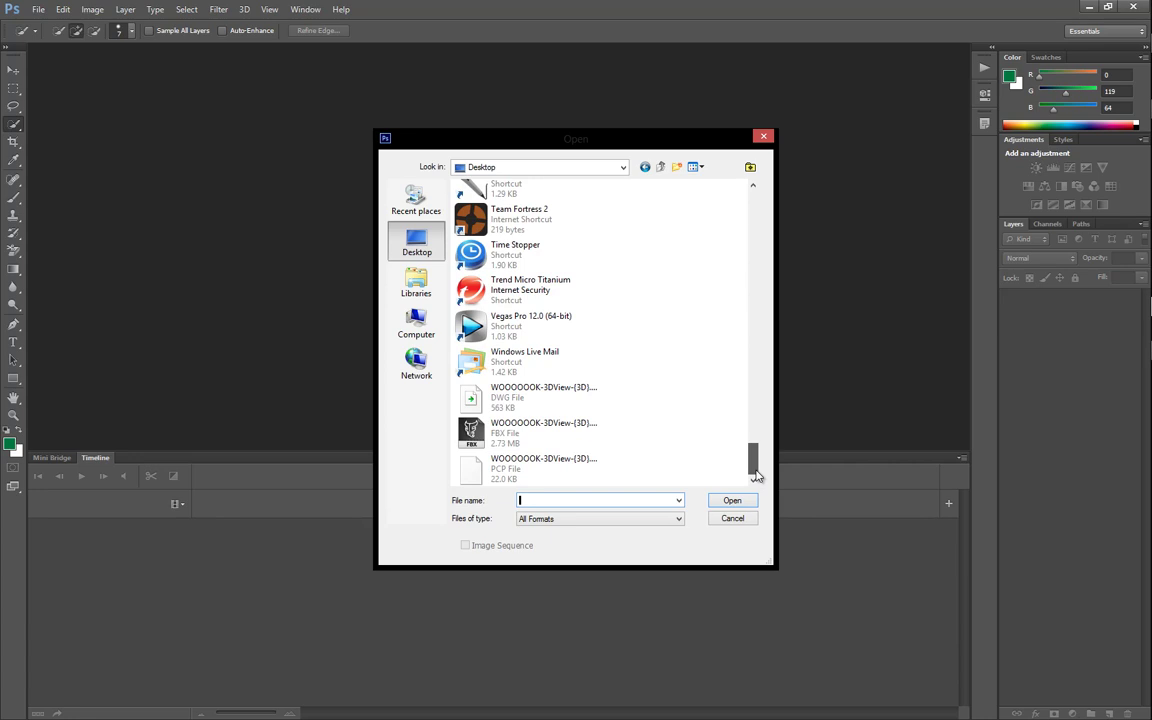
click(628, 519)
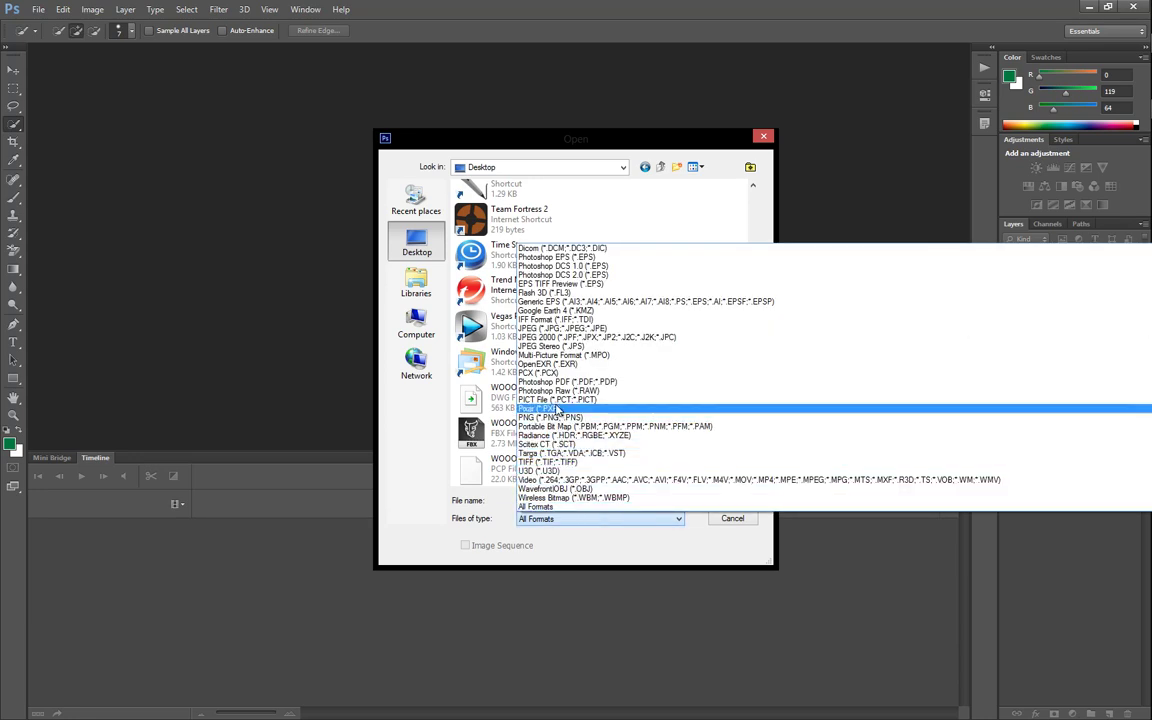
click(553, 417)
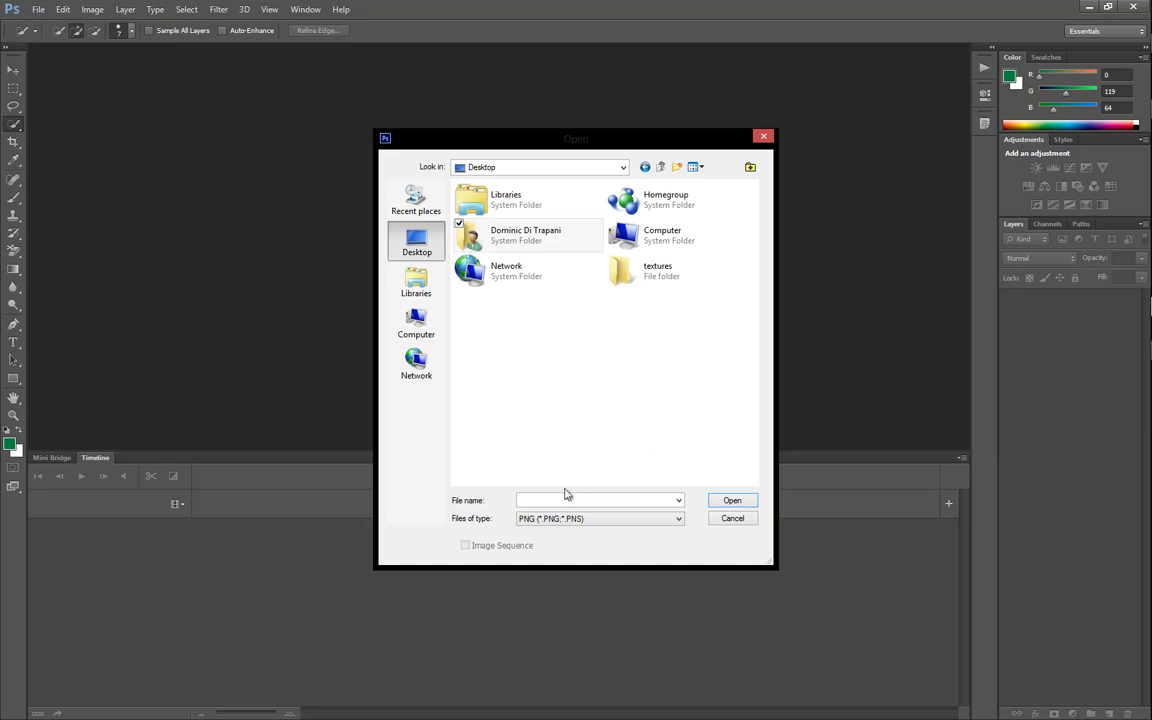
click(580, 521)
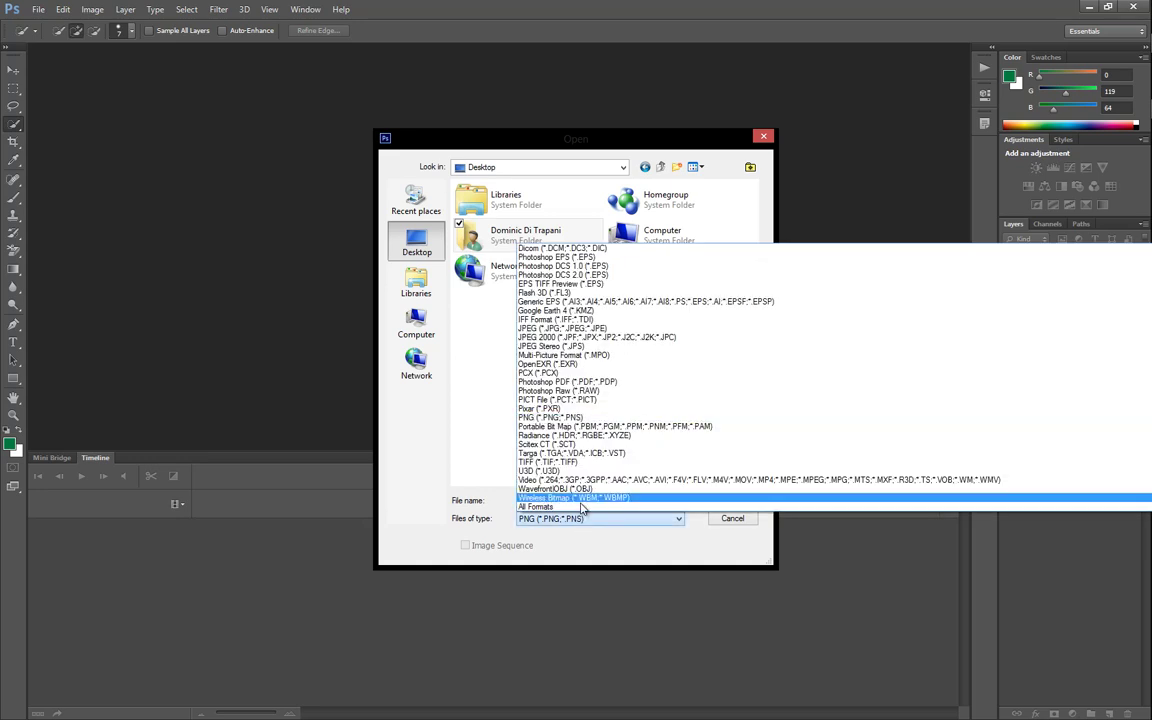
click(556, 328)
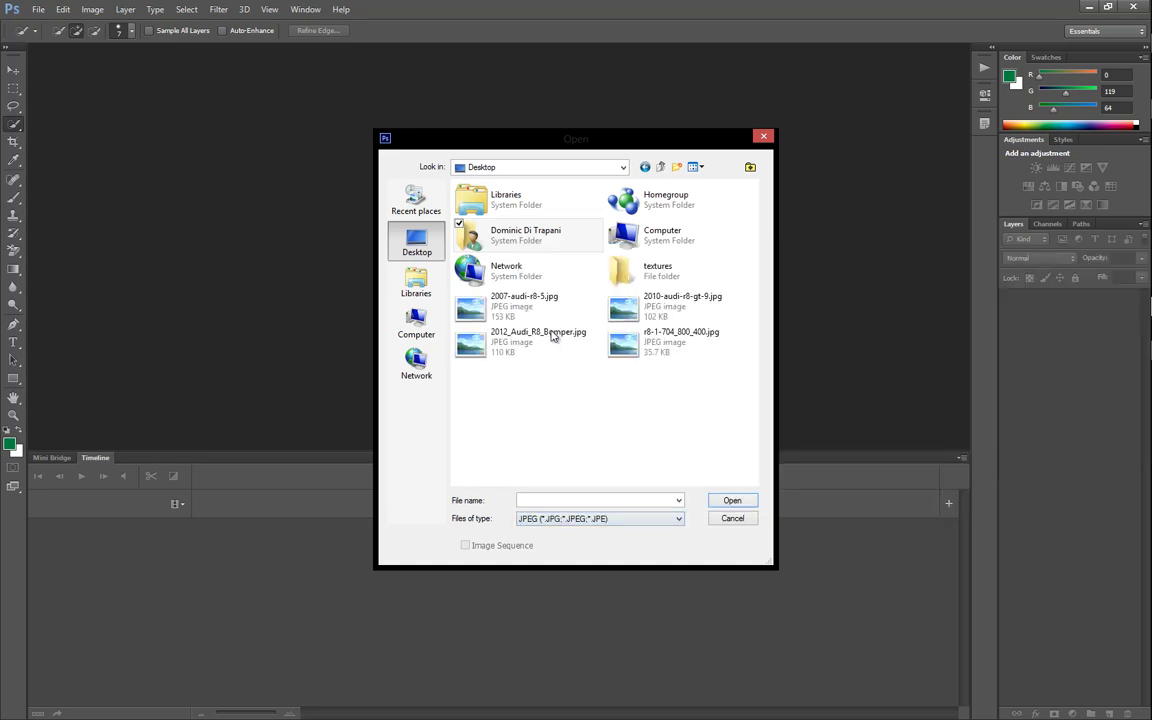
- Open 2007-audi-r8-5, 2012_Audi_R8_Bumper, r8-1-704_800_400 and 2010-audi-r8-gt-9 together
click(515, 305)
ctrl+click(522, 350)
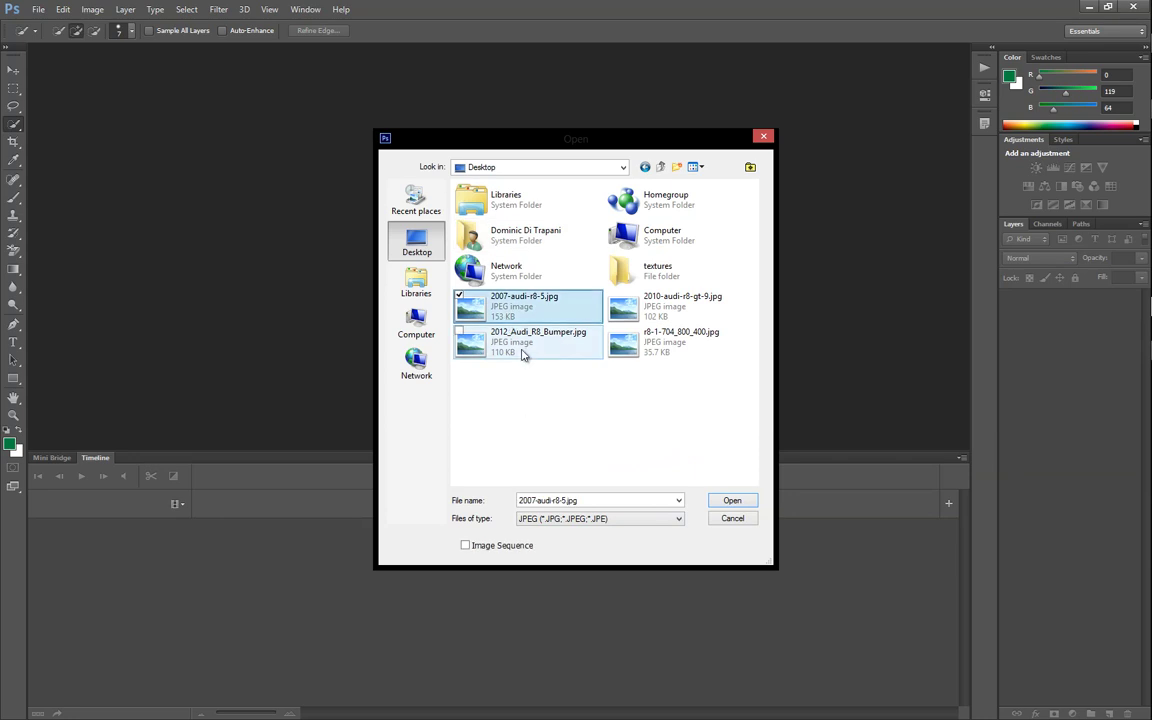
ctrl+click(636, 343)
ctrl+click(630, 306)
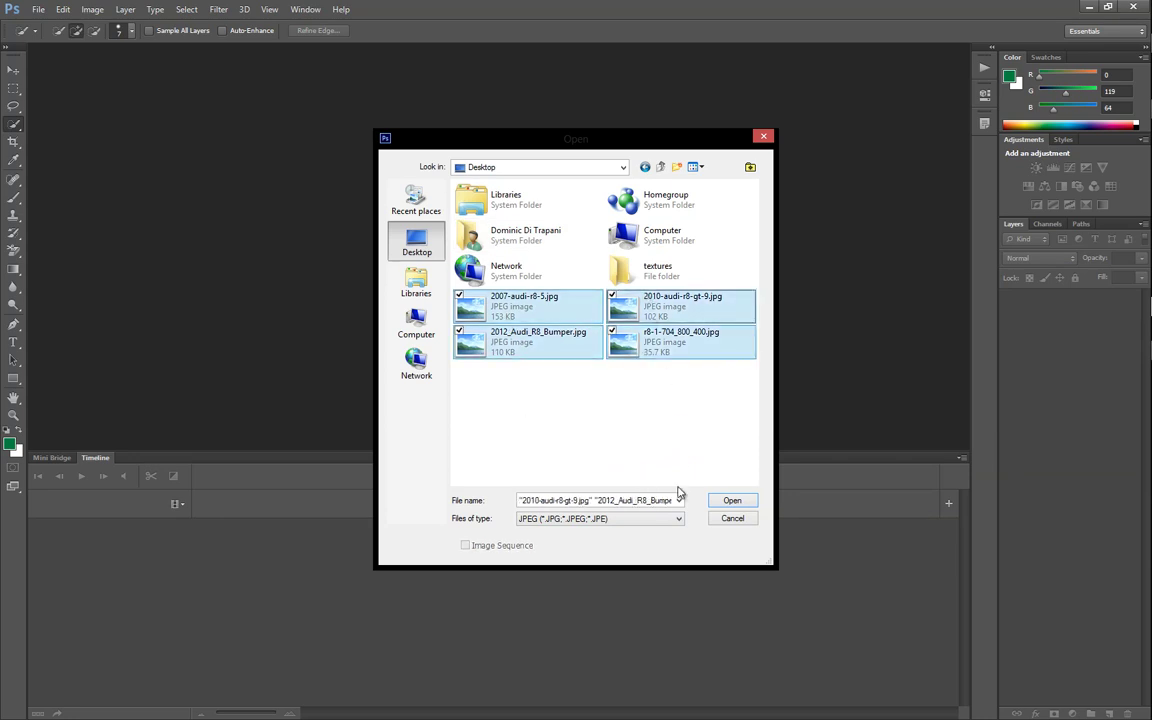
click(732, 500)
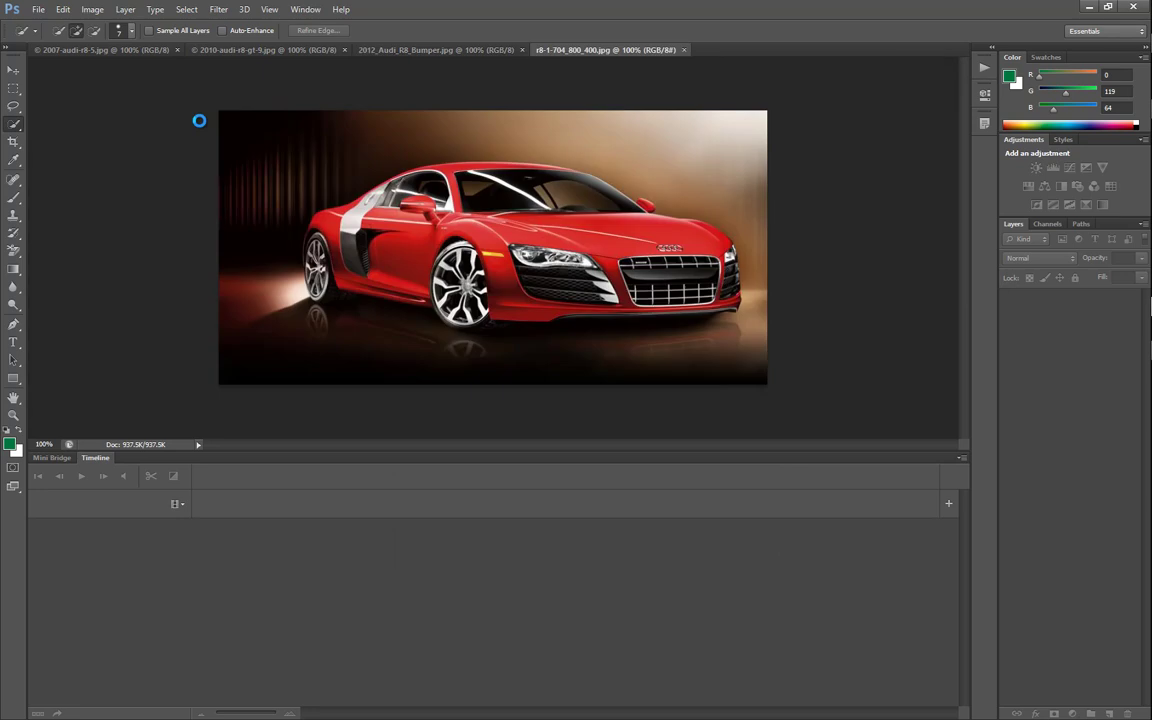
- Look through the four Audi document tabs, ending on 2007-audi-r8-5
click(140, 49)
click(240, 50)
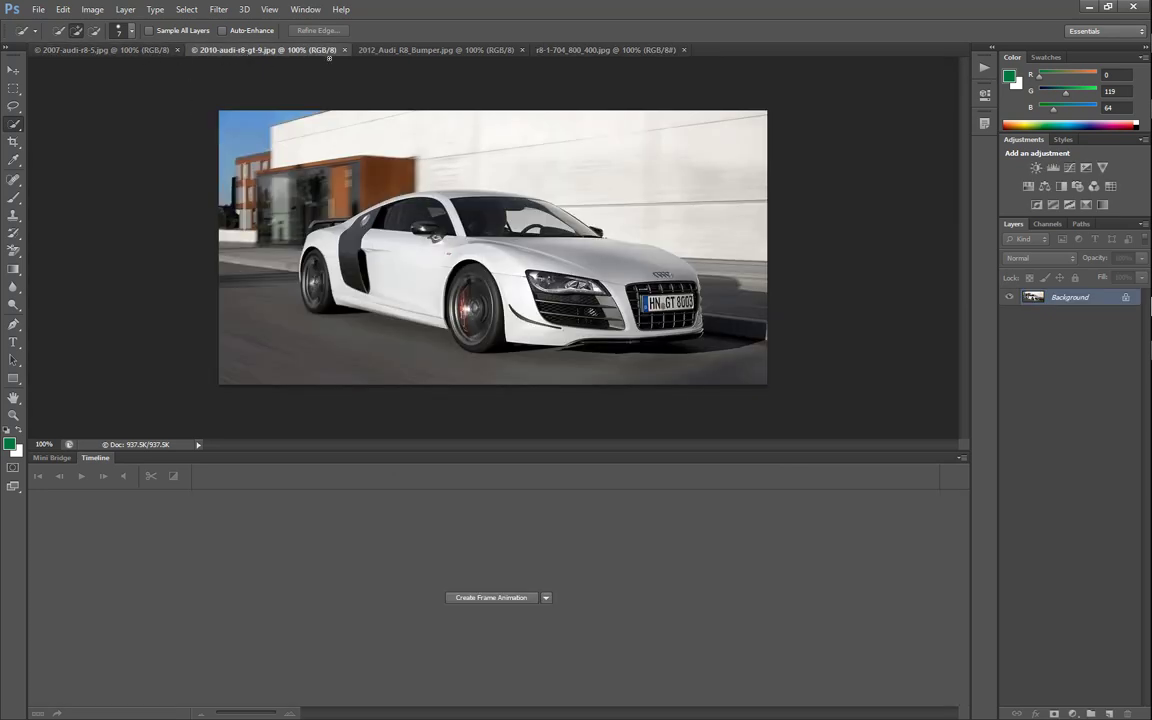
click(430, 50)
click(582, 50)
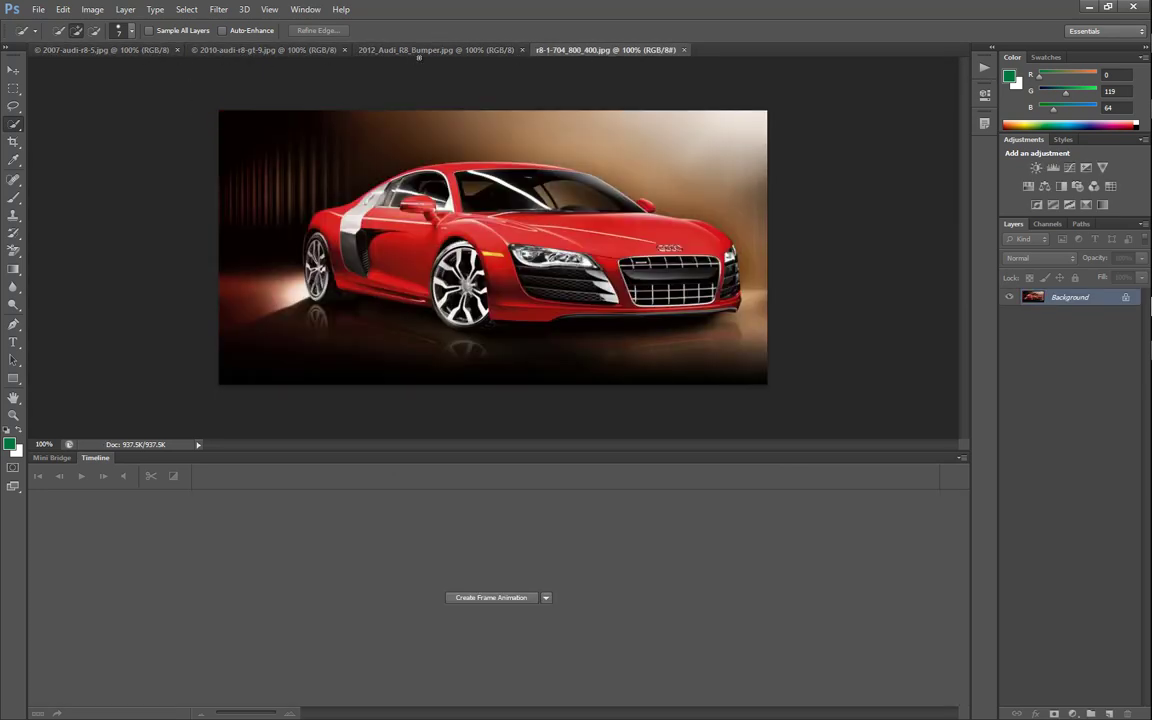
click(145, 49)
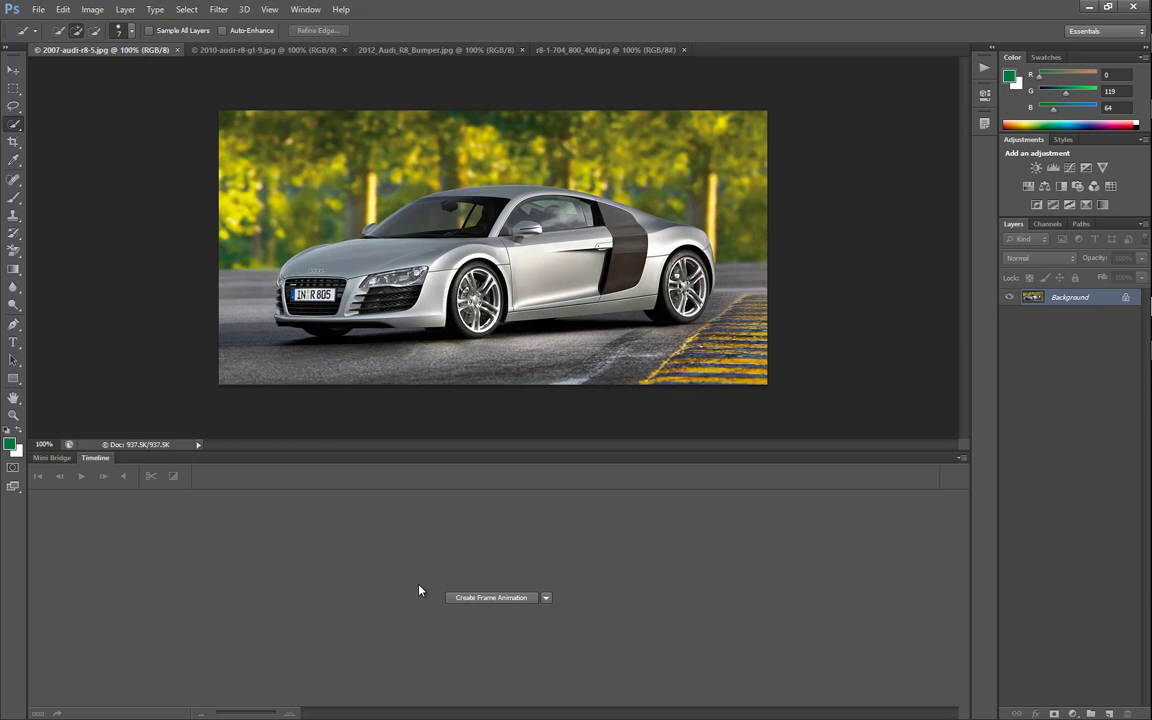
- Create a frame animation in each of the four Audi documents
click(485, 598)
click(255, 52)
click(500, 598)
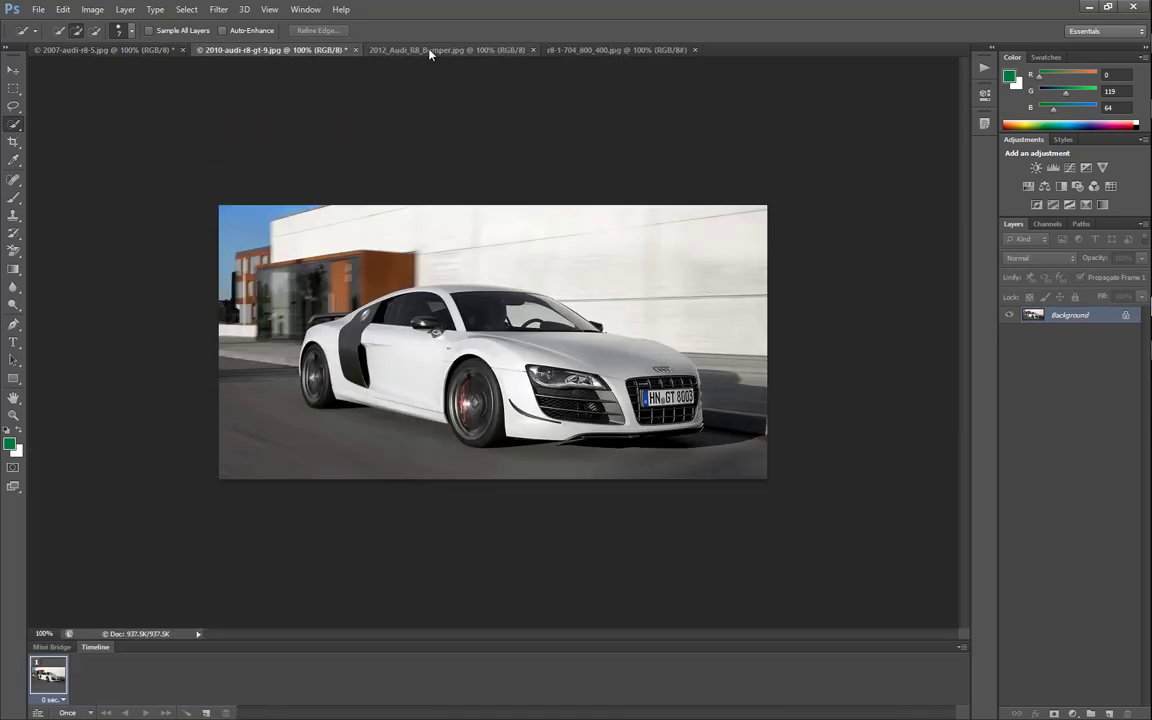
click(430, 50)
click(492, 597)
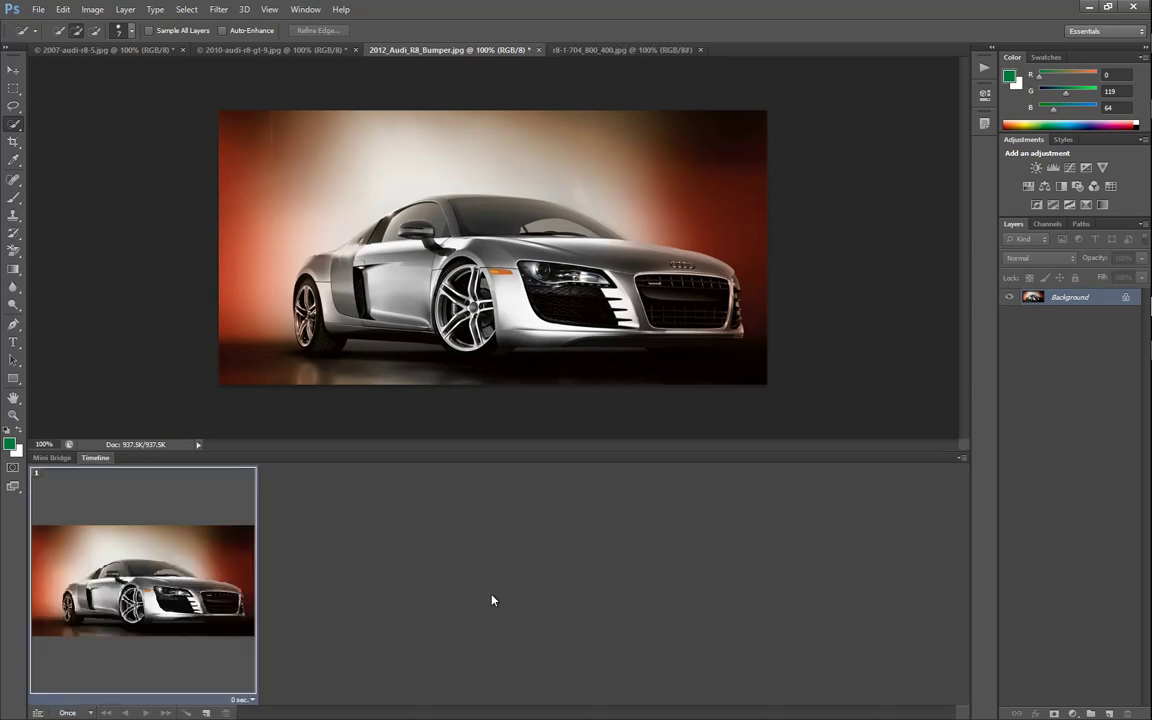
click(562, 50)
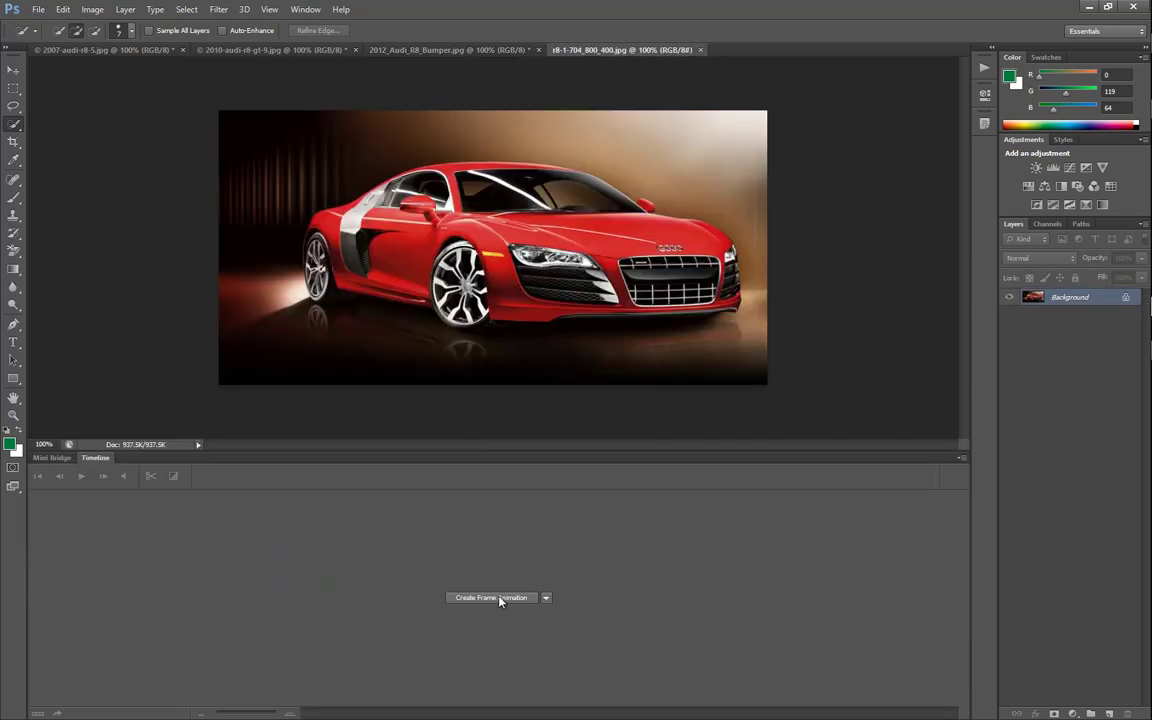
click(500, 598)
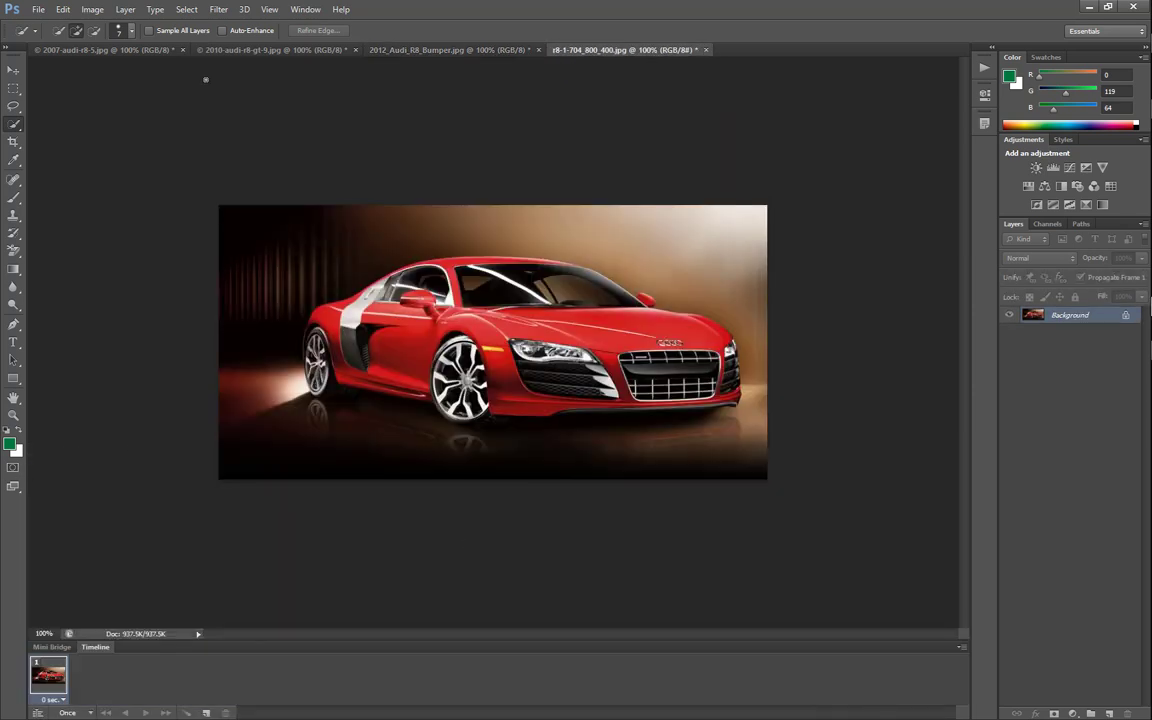
- Cycle through all four documents to check each animation, returning to 2007-audi-r8-5
click(138, 51)
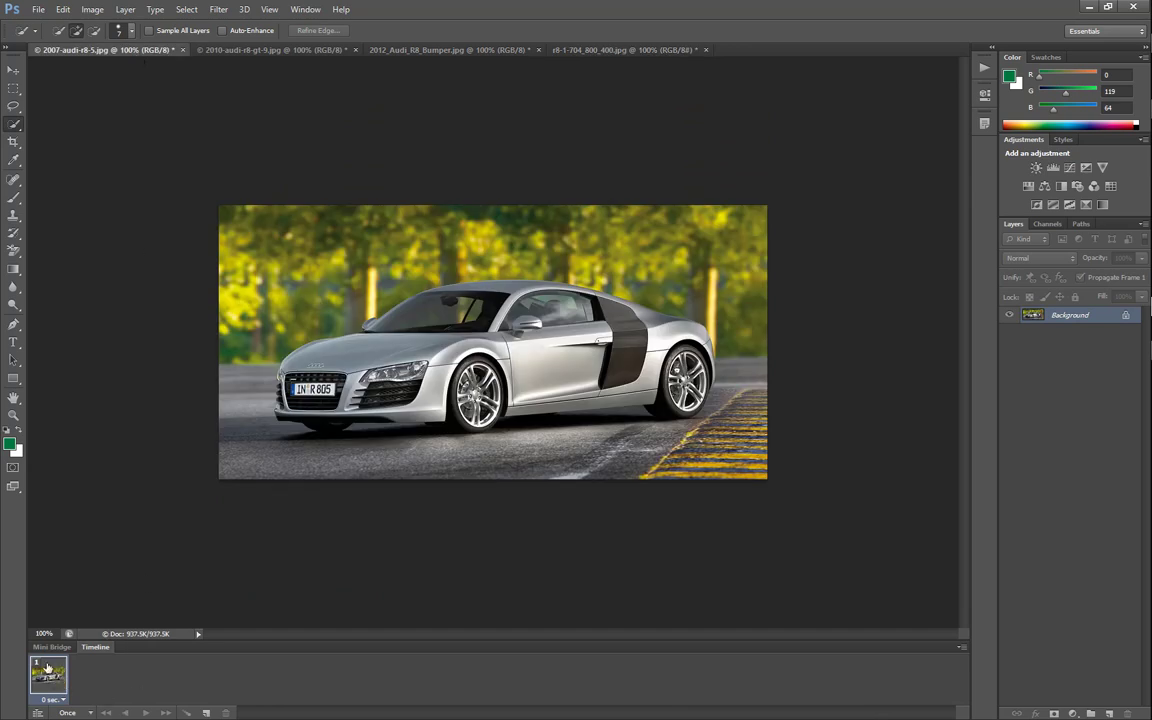
click(265, 50)
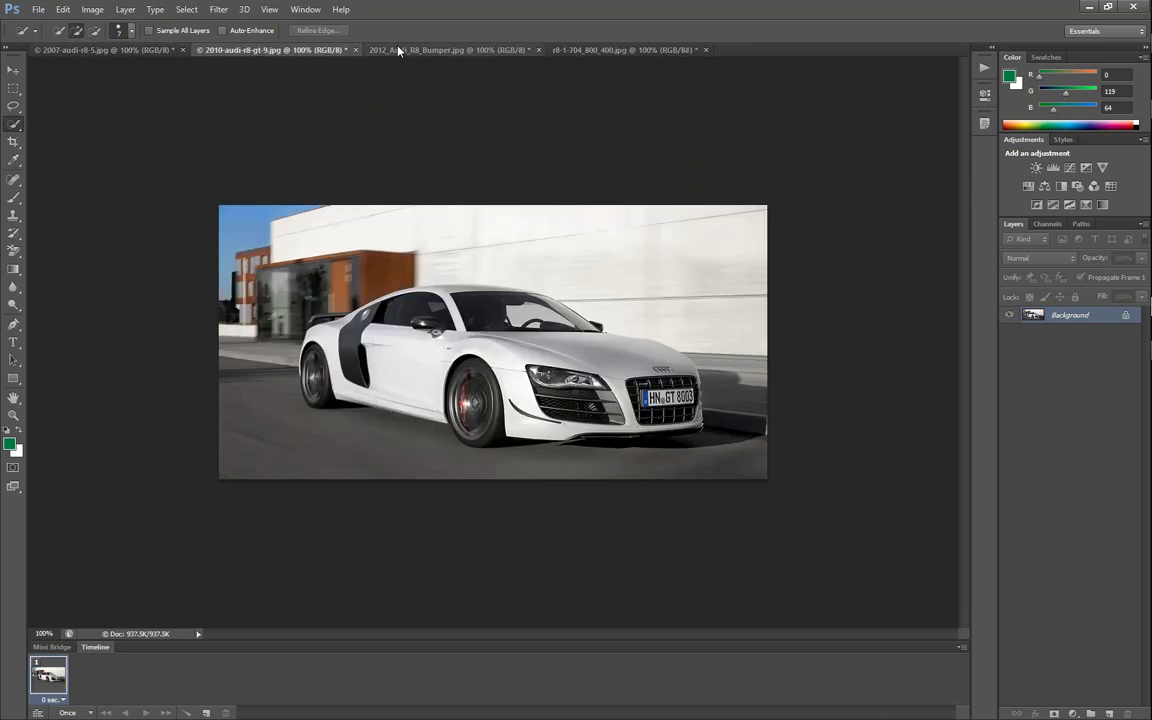
click(395, 50)
click(603, 50)
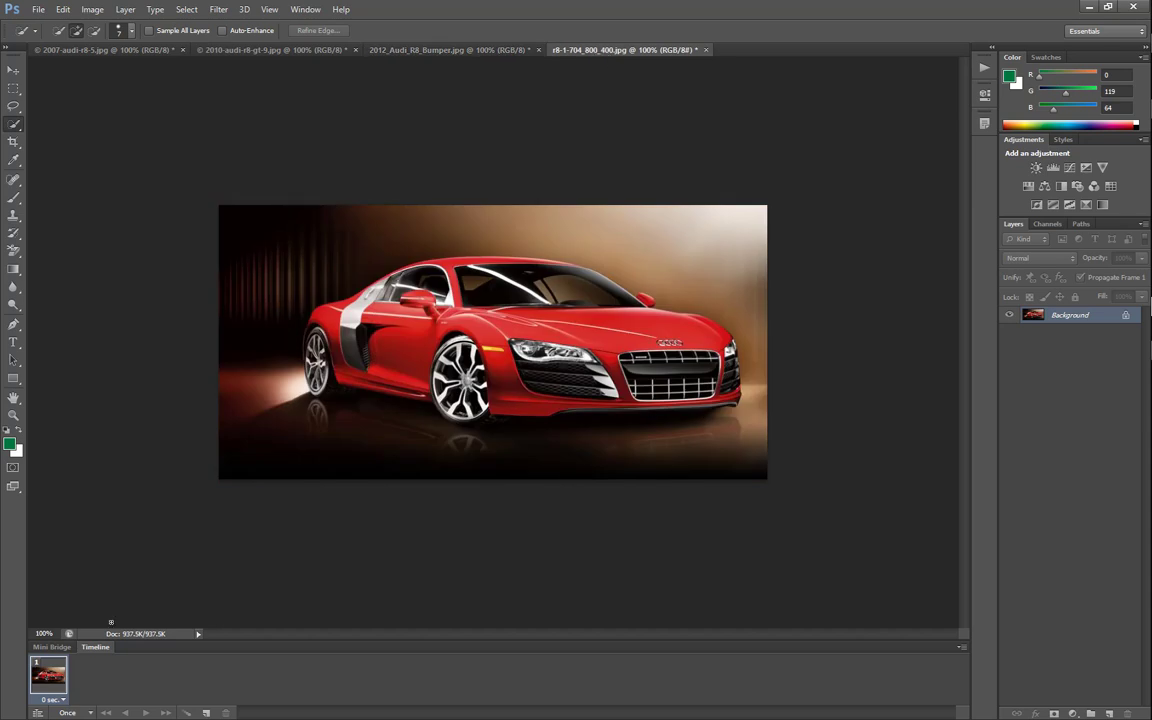
click(81, 50)
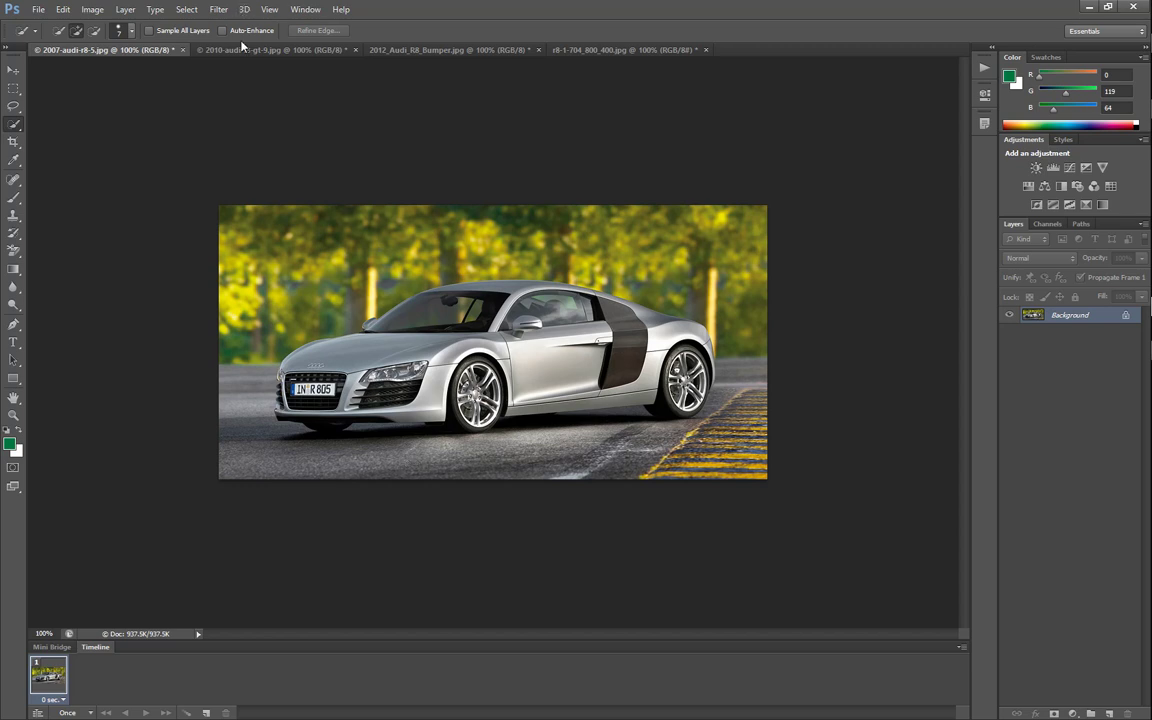
- Copy the silver car's frame and paste it after selection as frame 2 in r8-1-704_800_400
click(960, 649)
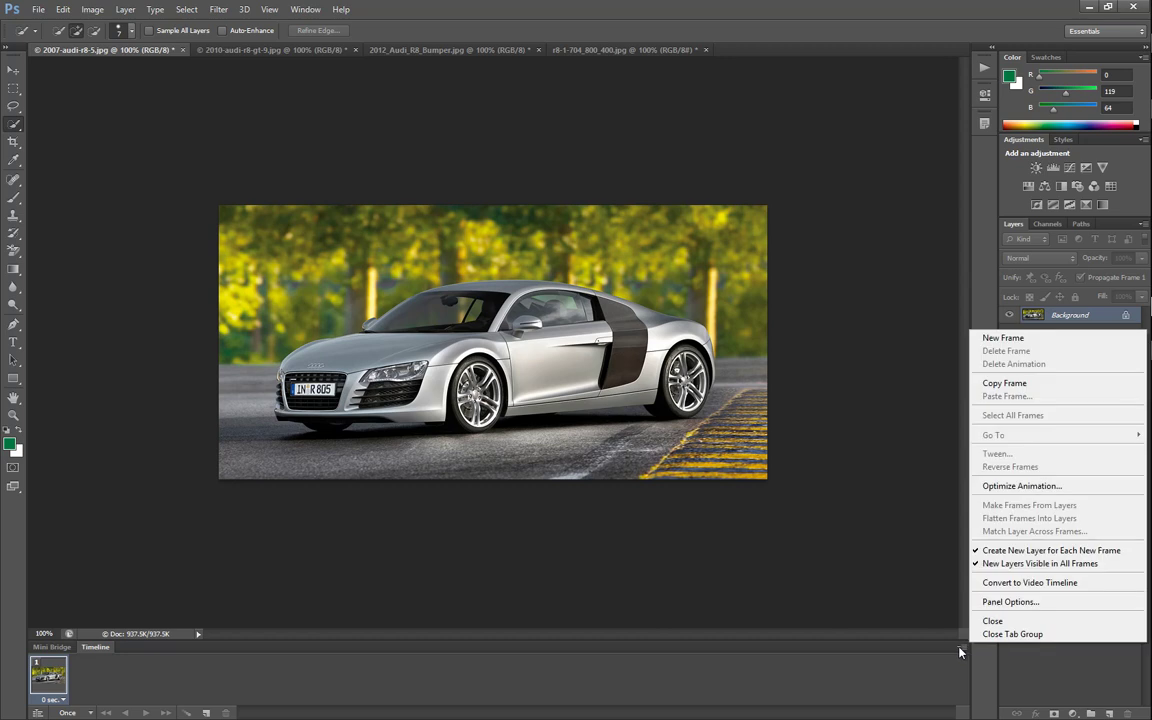
click(1000, 383)
click(598, 50)
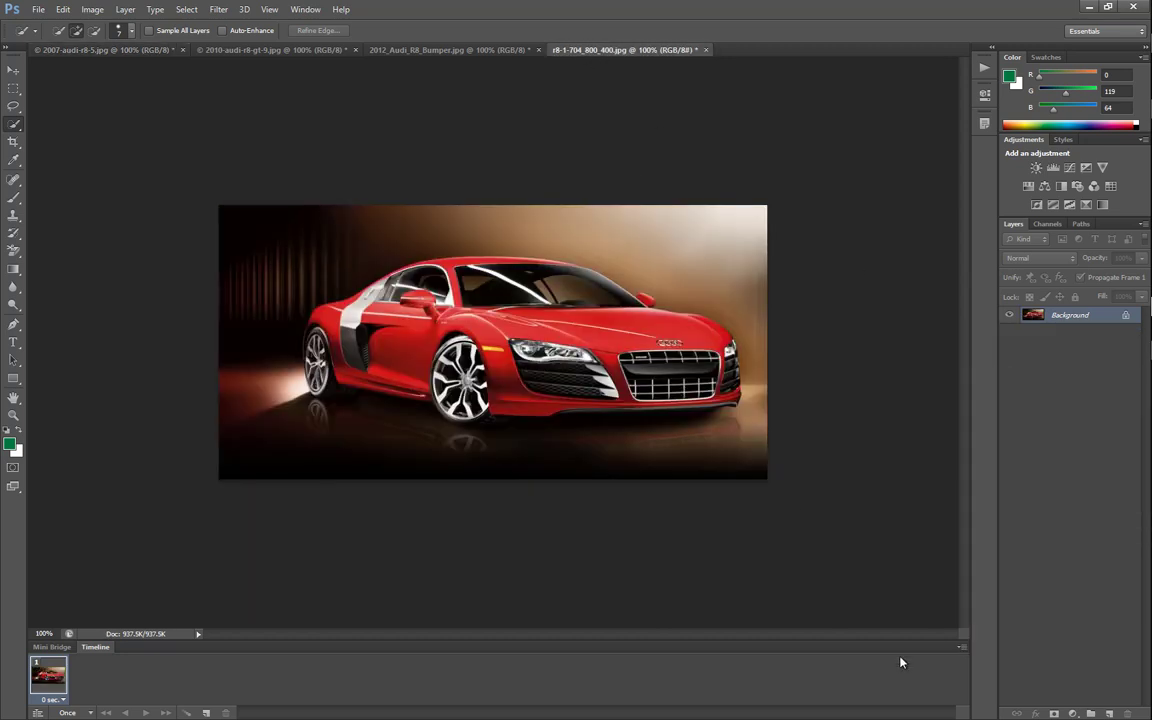
click(960, 647)
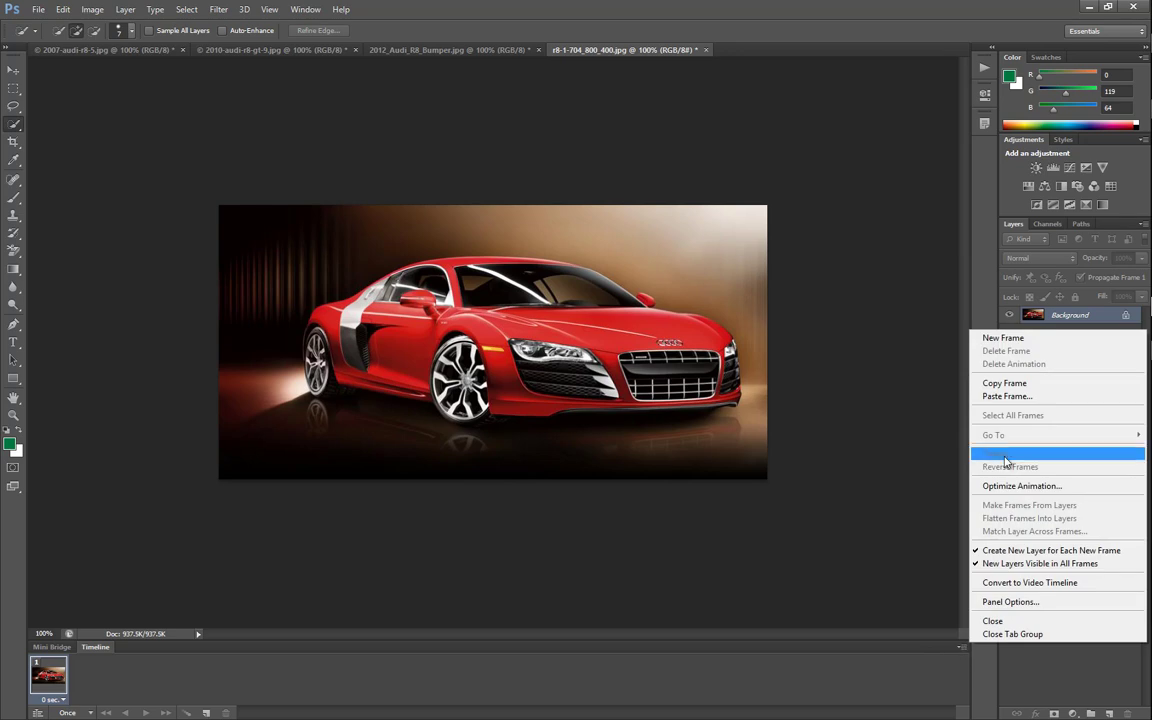
click(1007, 398)
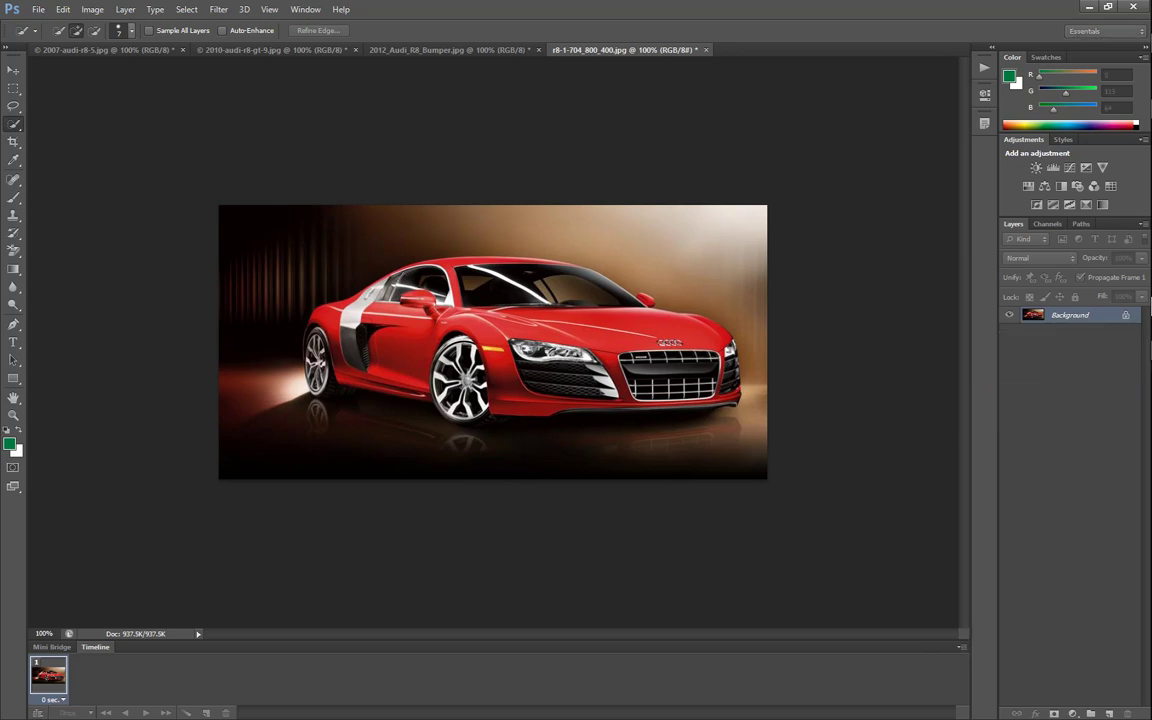
drag(383, 377, 500, 293)
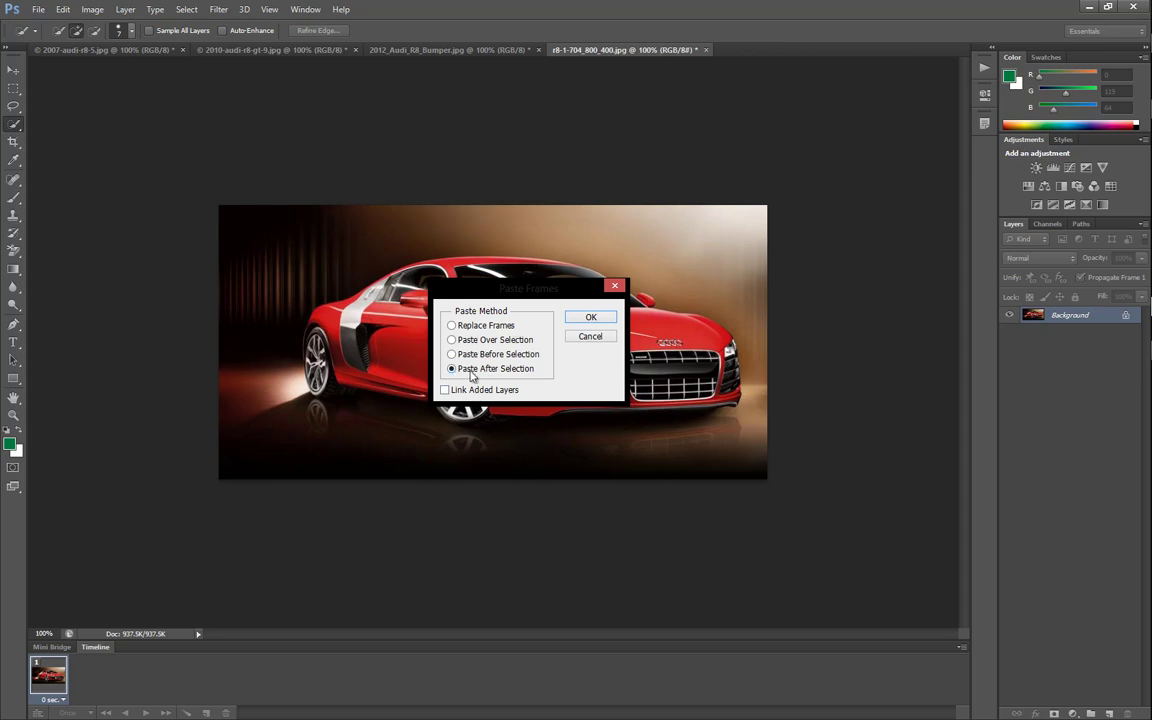
click(590, 318)
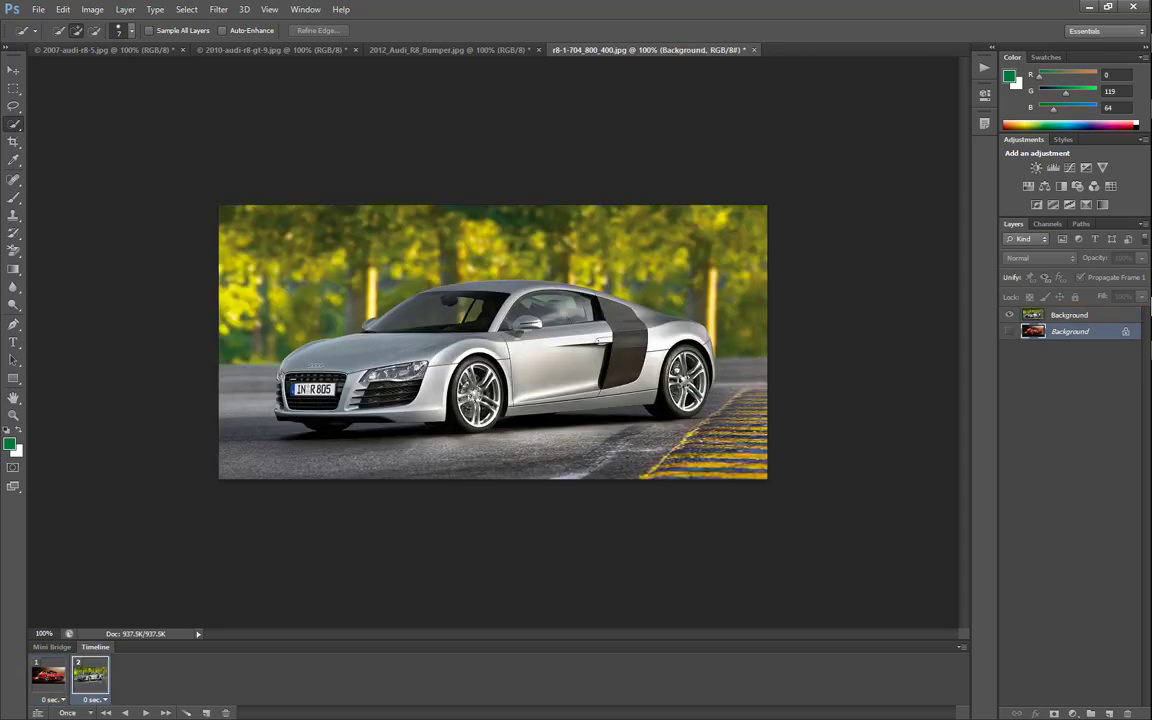
click(55, 678)
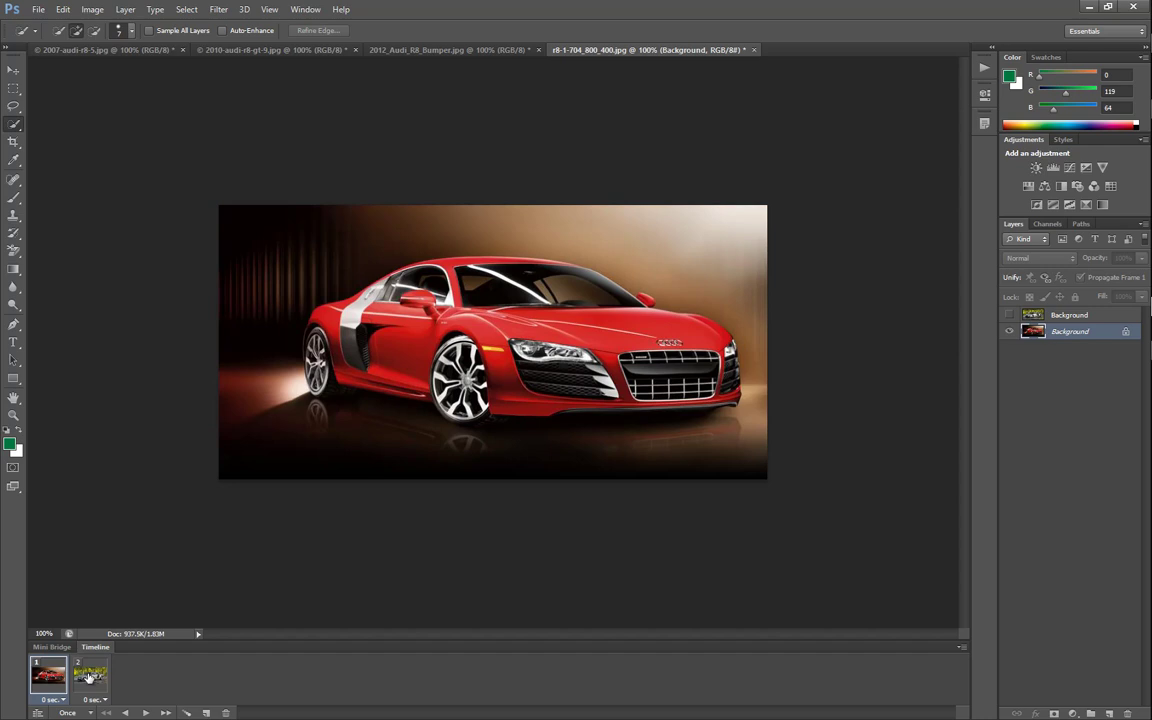
click(89, 678)
- Copy the white car frame from 2010-audi-r8-gt-9 and paste it as frame 3
click(255, 52)
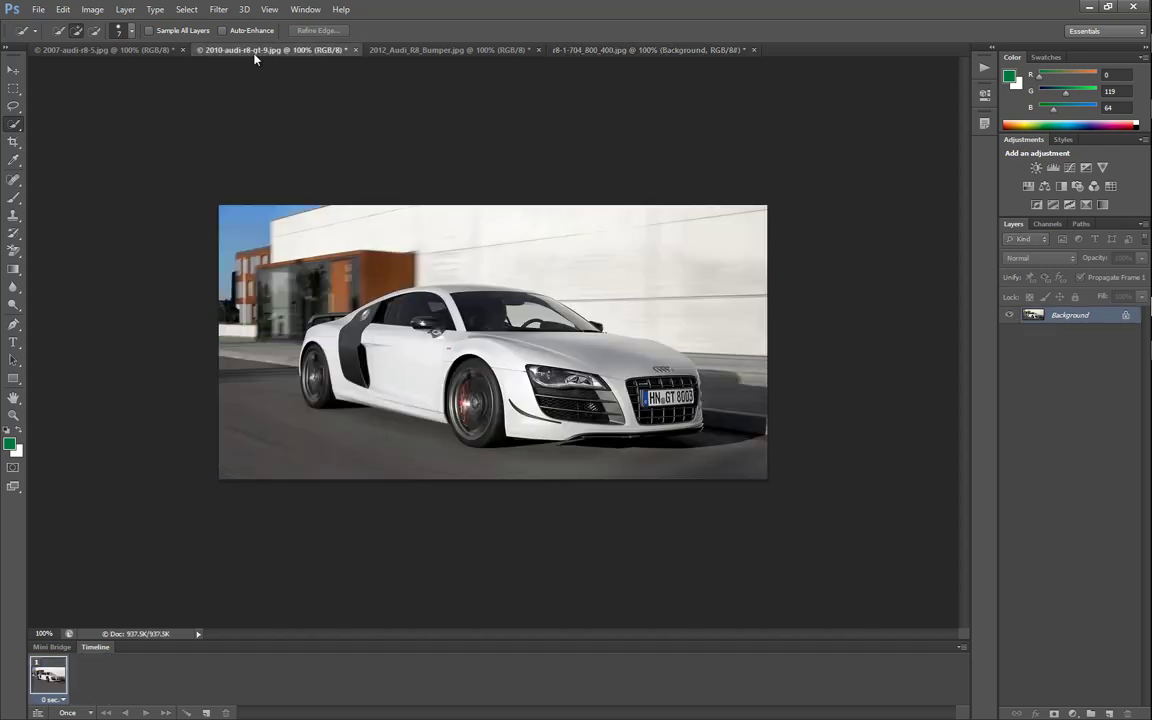
click(961, 647)
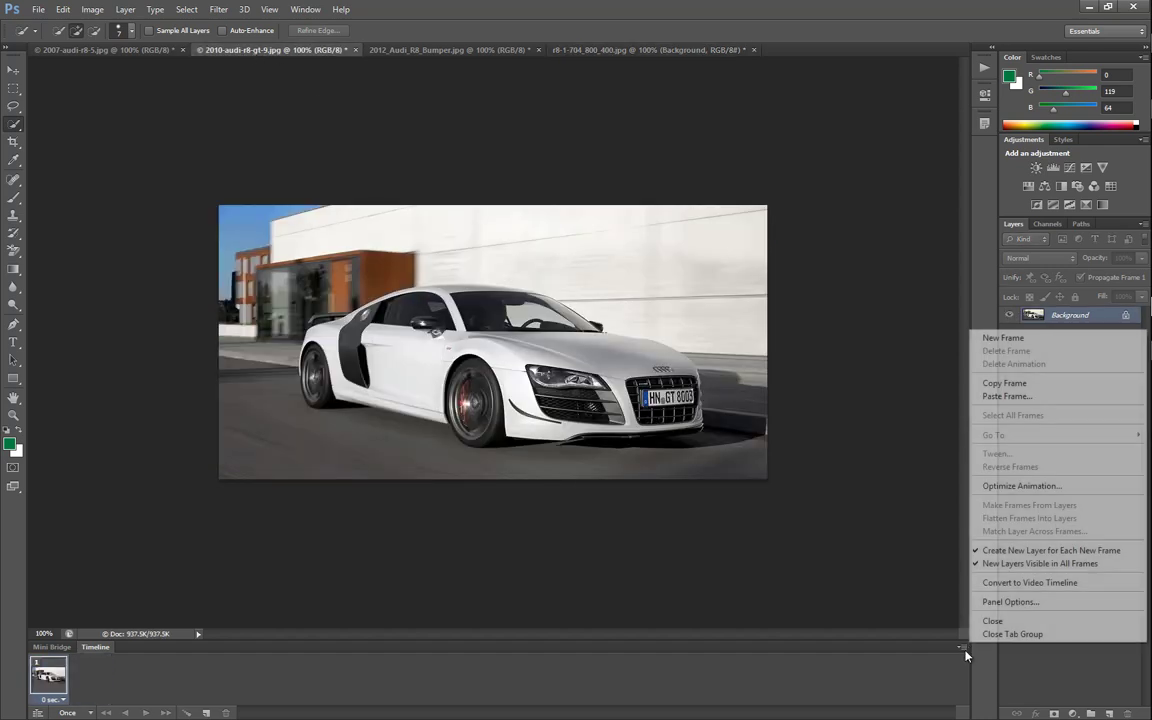
click(1005, 380)
click(575, 49)
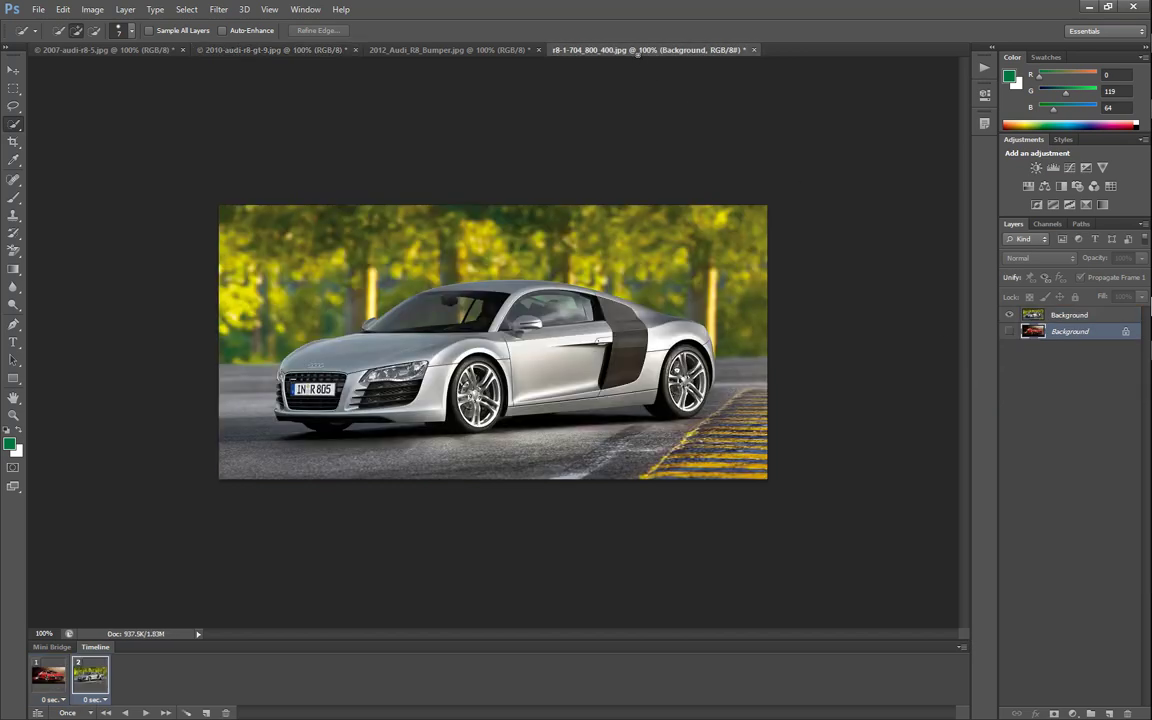
click(961, 647)
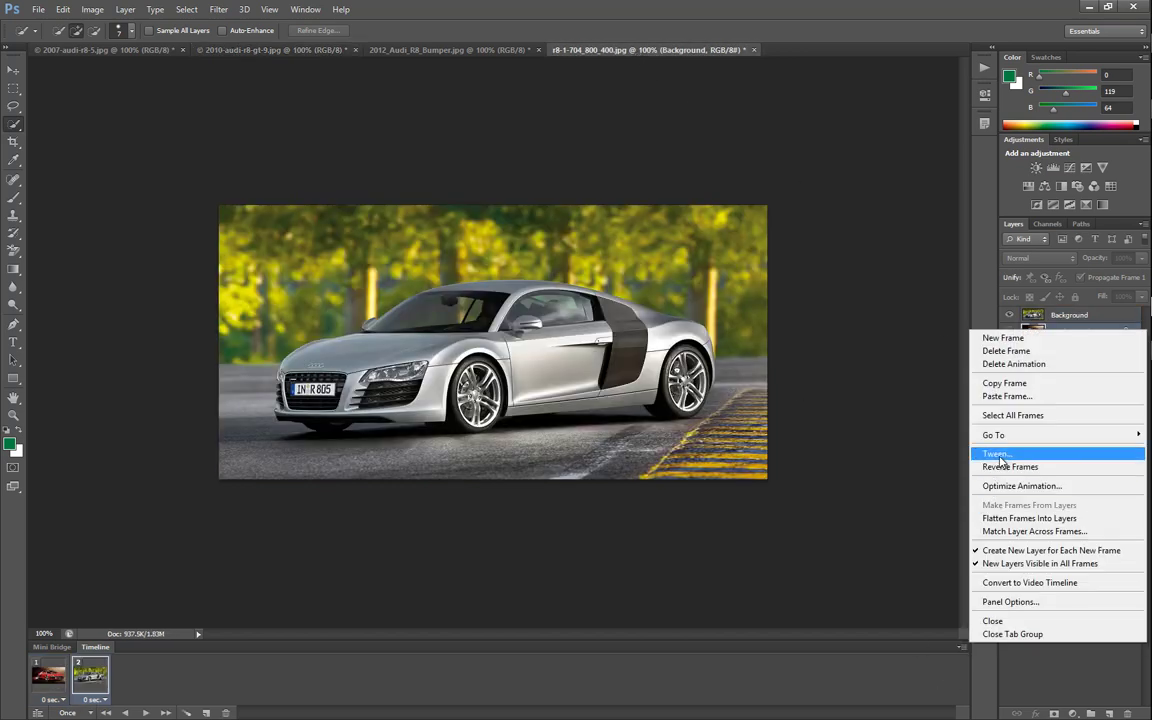
click(996, 398)
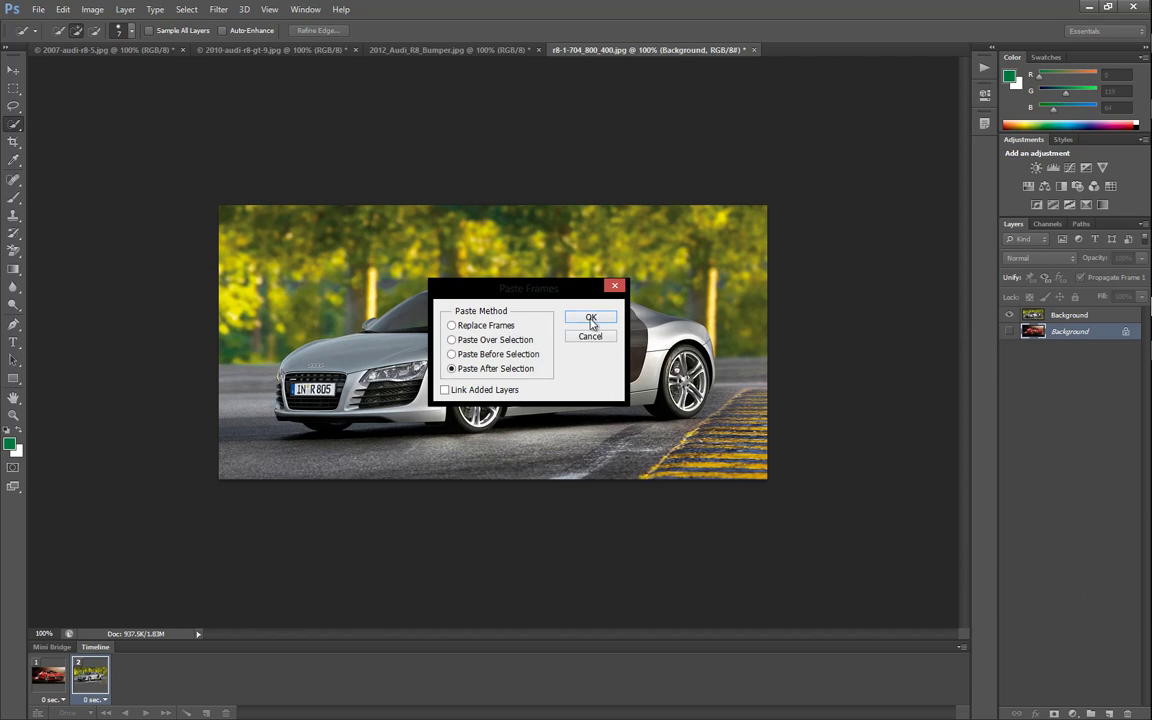
click(590, 317)
- Copy the 2012_Audi_R8_Bumper frame and paste it as frame 4
click(430, 48)
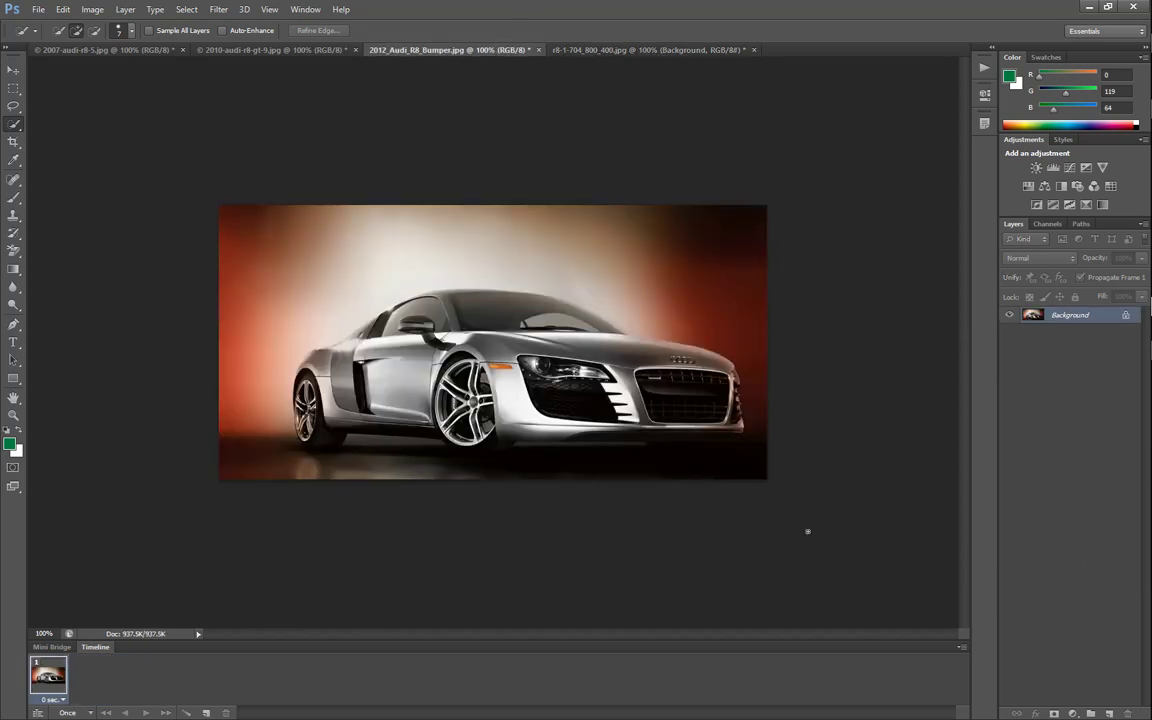
click(961, 648)
click(1016, 378)
click(590, 49)
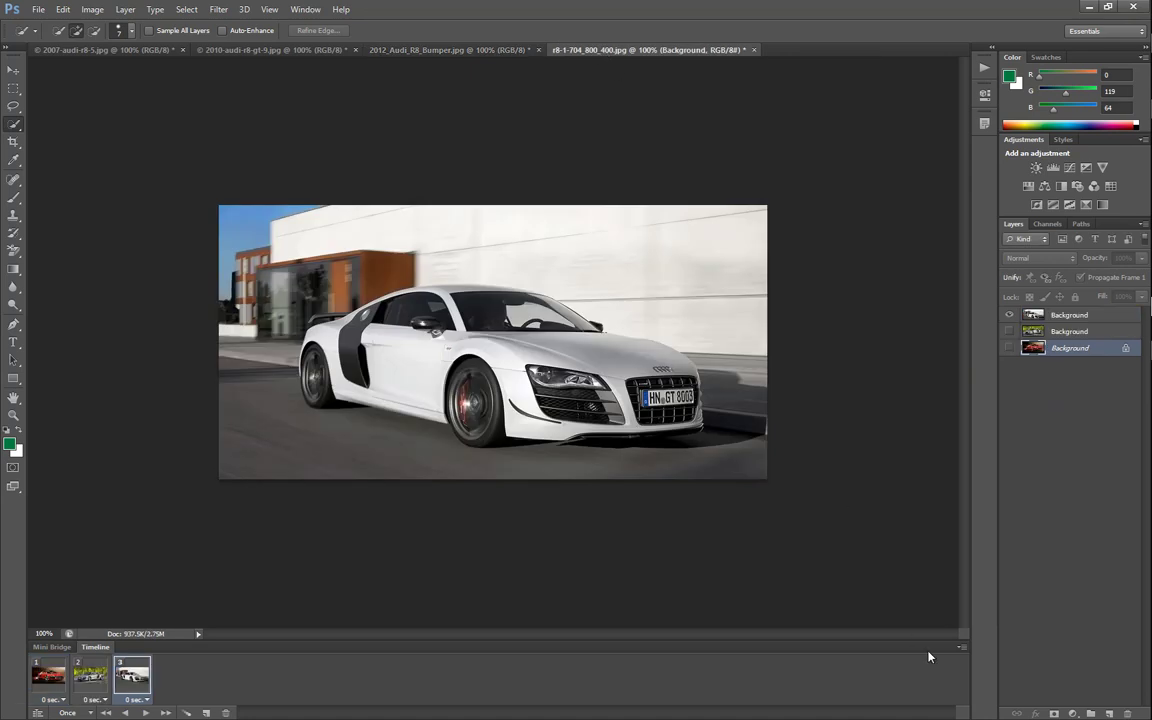
click(961, 648)
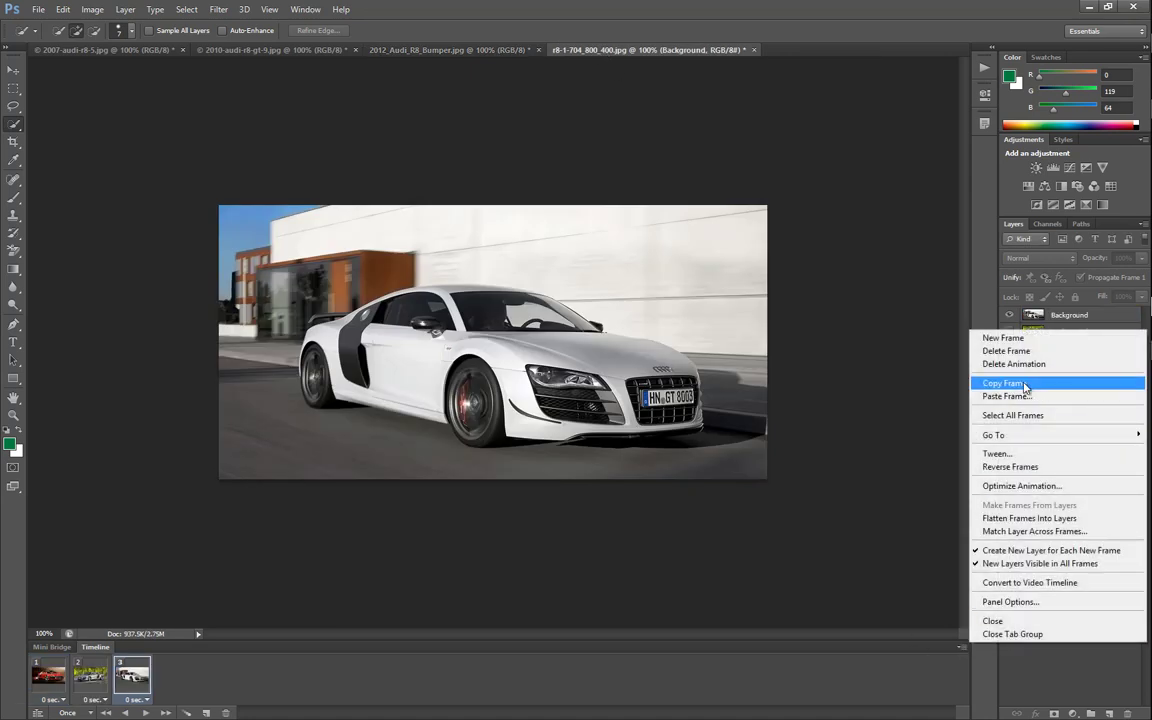
click(1019, 397)
click(591, 317)
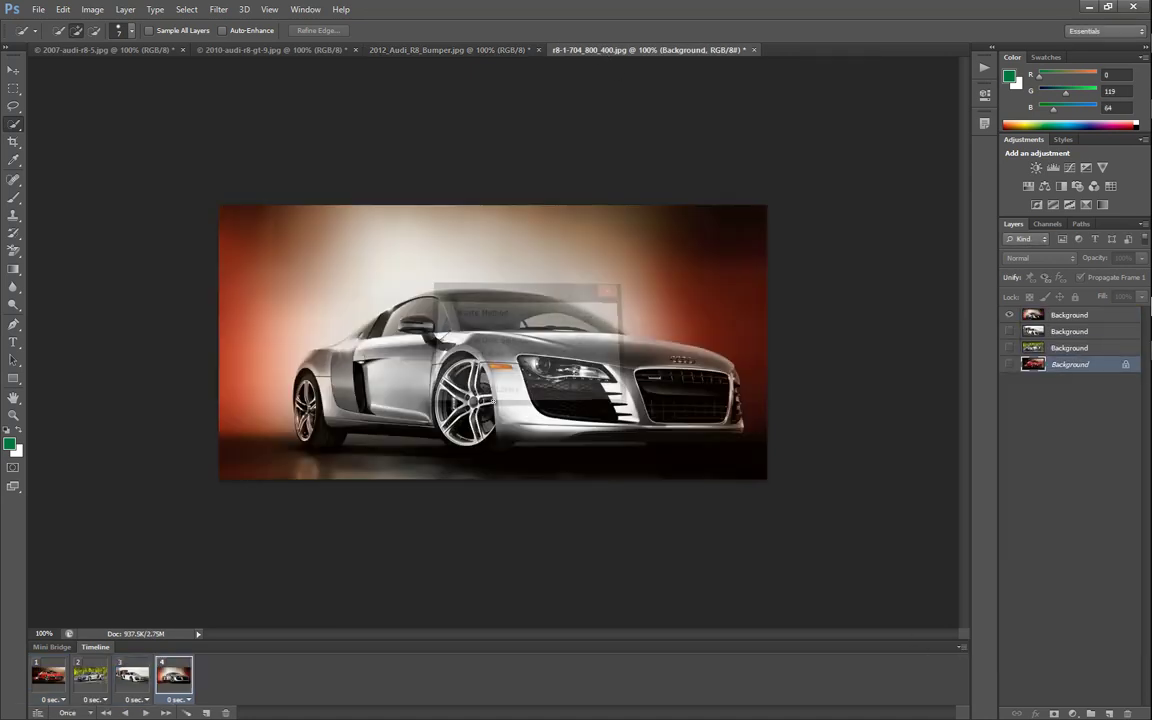
- Preview frames 1 through 4 on the canvas
click(58, 679)
click(88, 677)
click(131, 677)
click(172, 678)
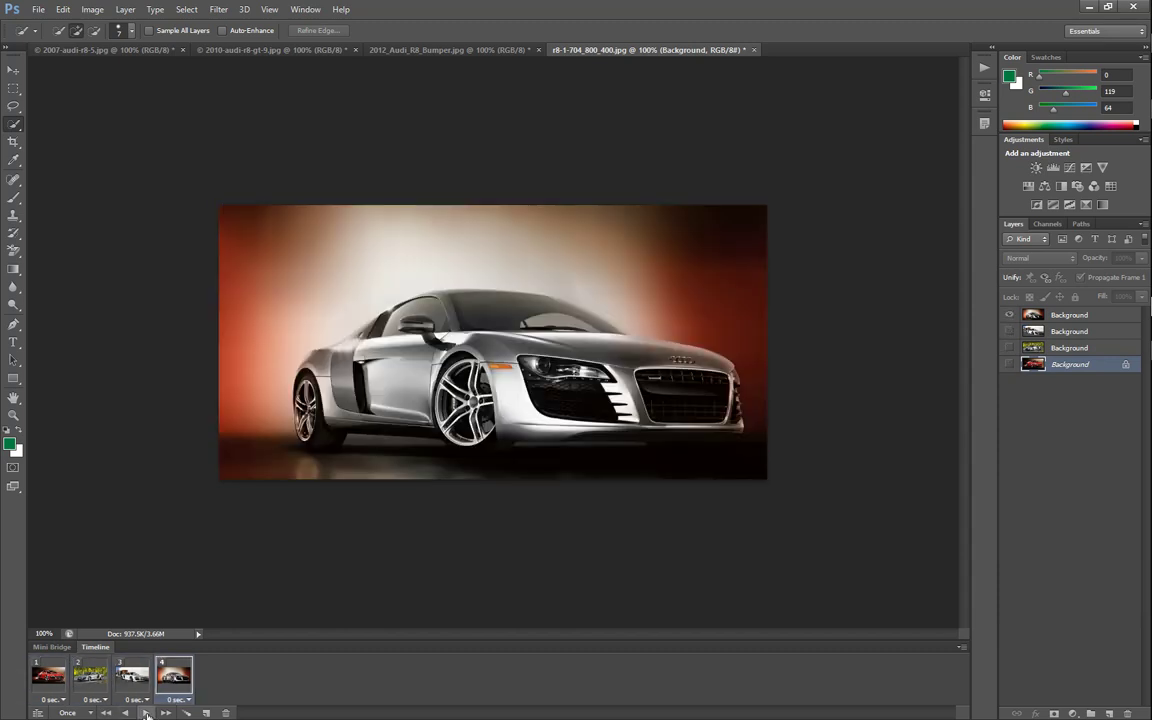
- Change the animation looping from Once to Forever and play it to check
click(146, 713)
click(86, 713)
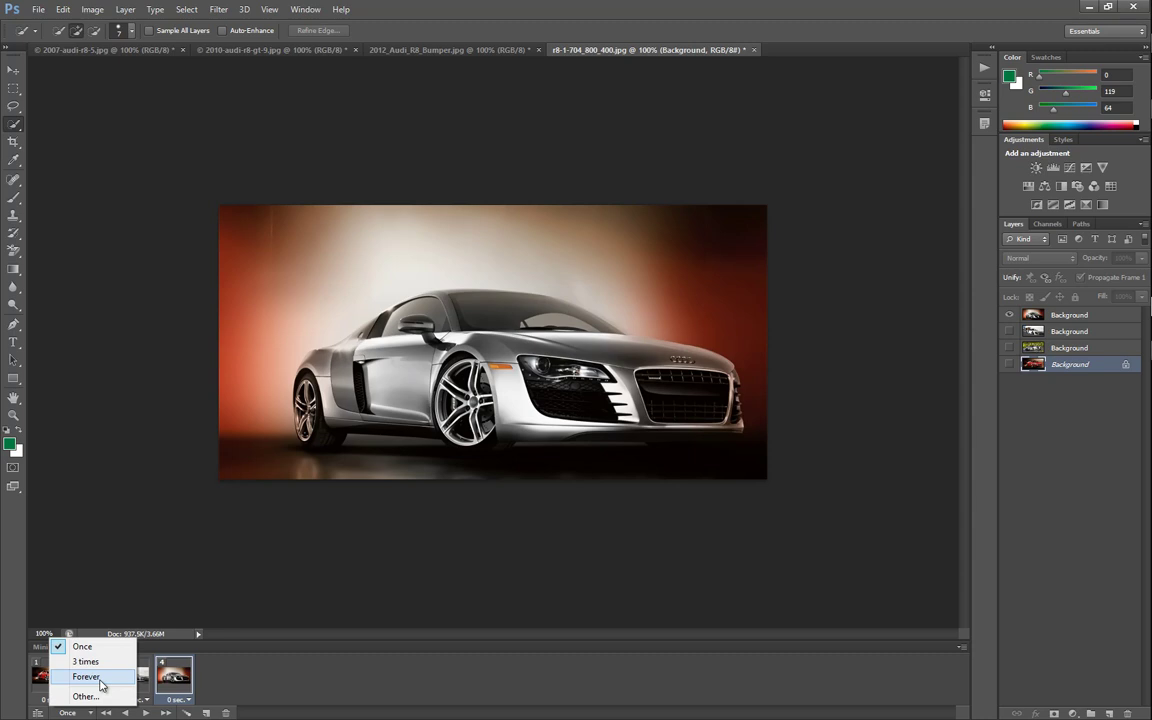
click(86, 677)
click(146, 713)
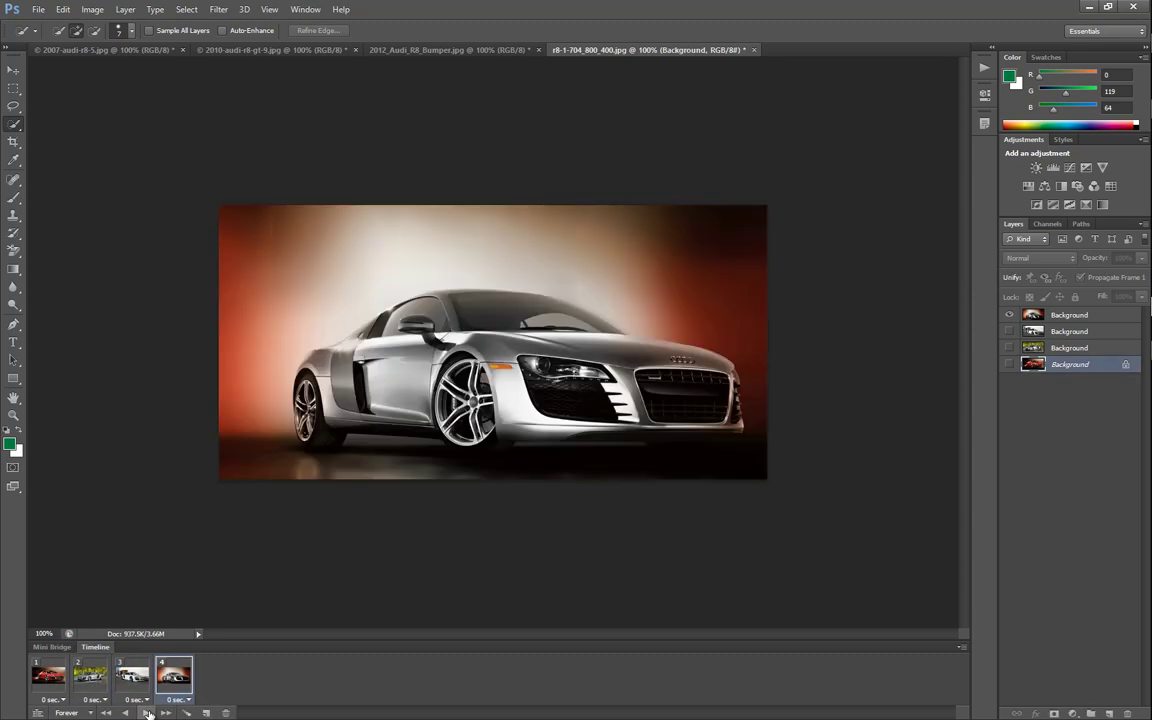
- Select all four frames to prepare for setting their delay
click(60, 682)
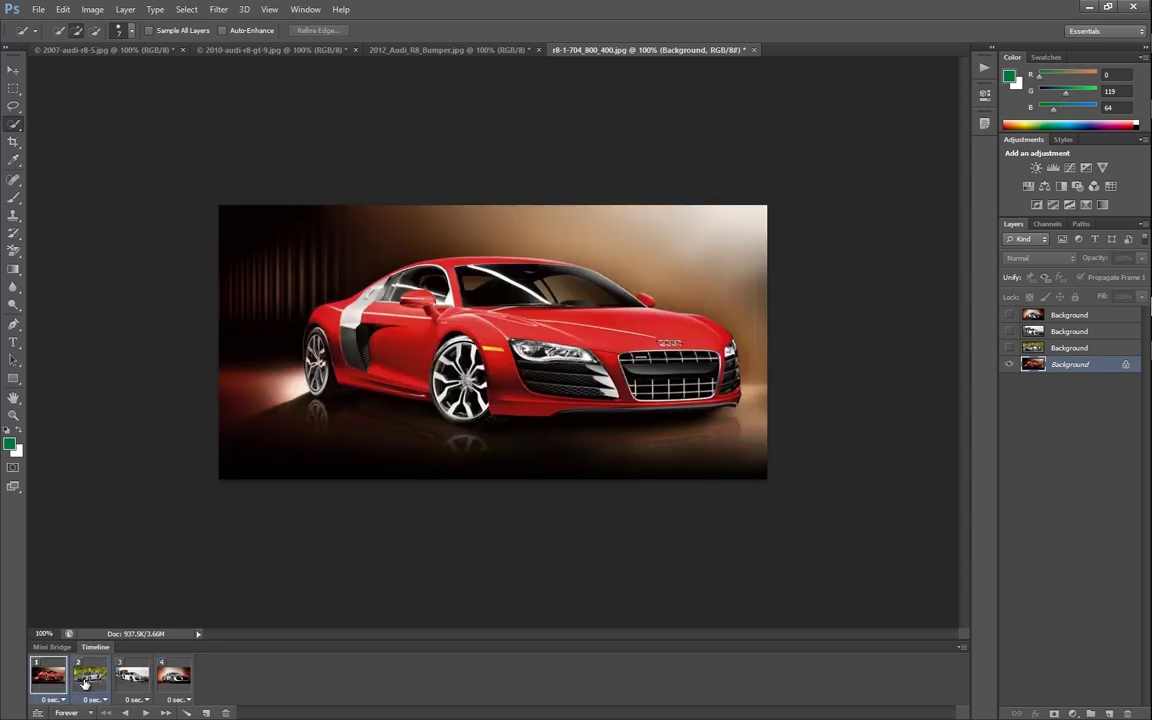
shift+click(175, 680)
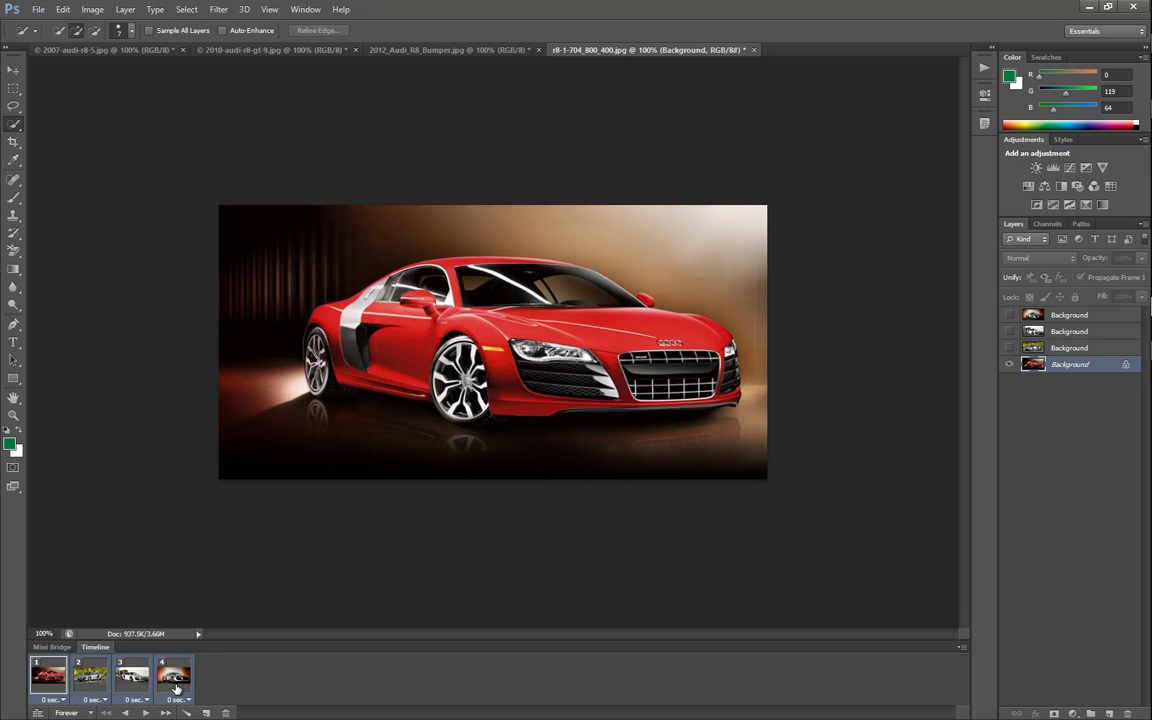
click(63, 700)
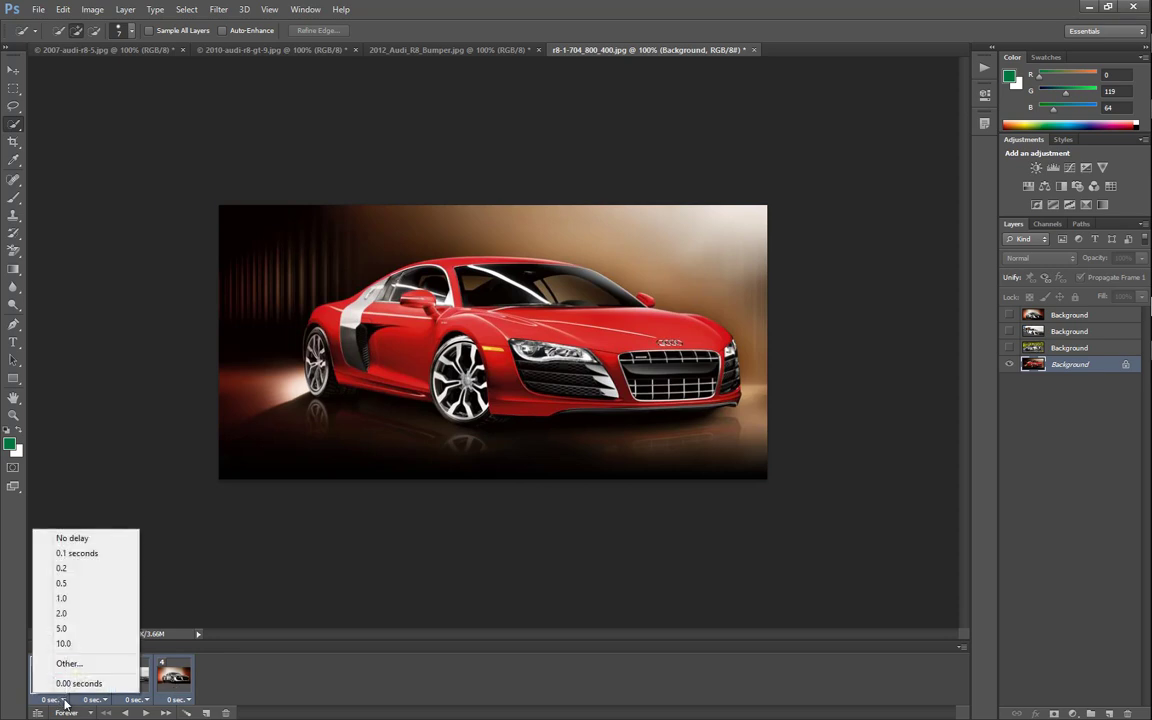
- Give all four frames a 0.2-second delay and preview the playback
click(62, 568)
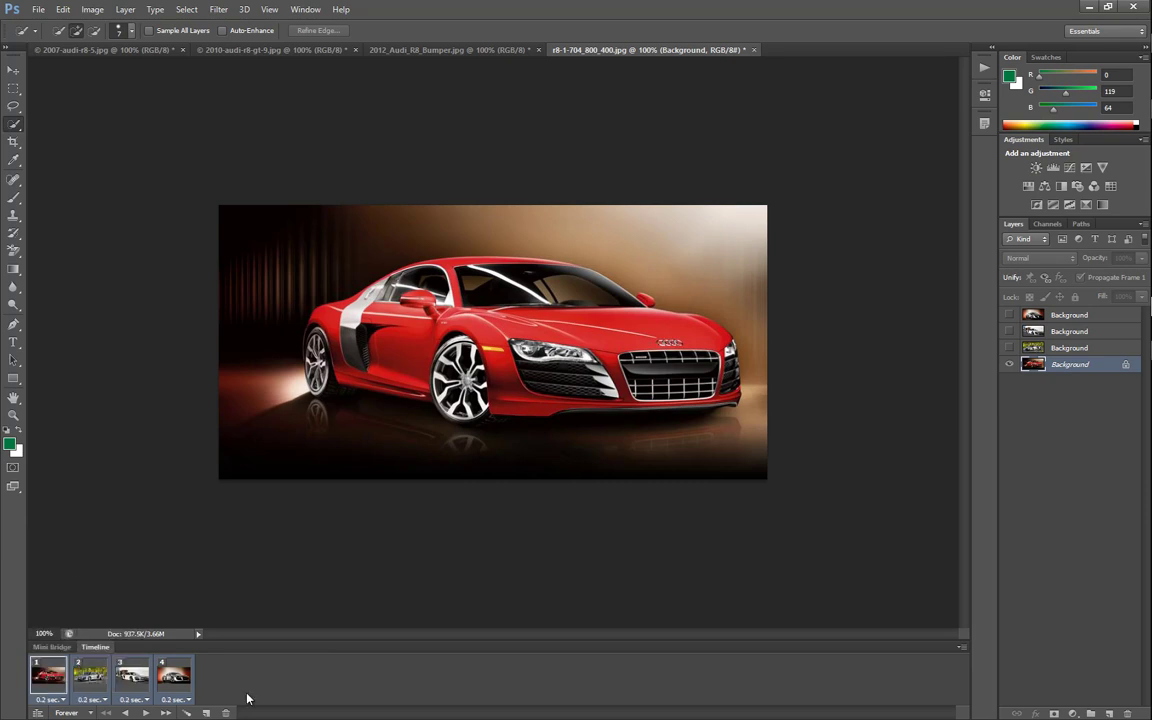
click(146, 713)
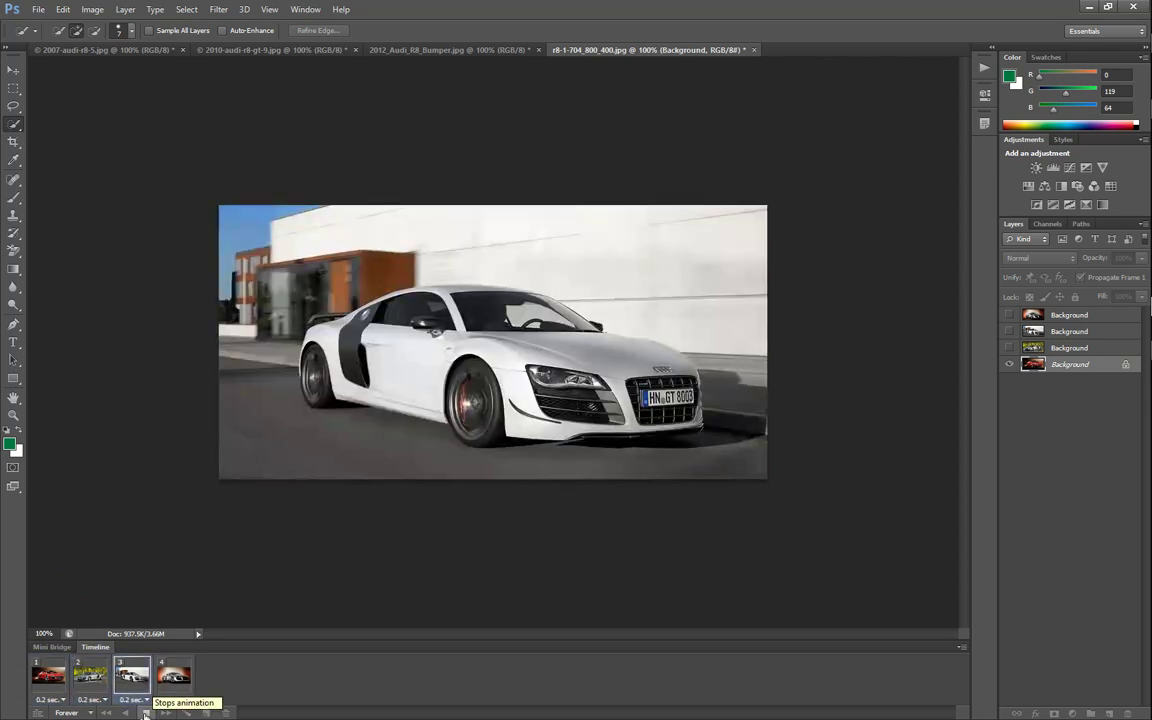
click(146, 713)
- Reselect all frames, change their delay to 0.5 seconds, and preview again
shift+click(177, 704)
click(187, 701)
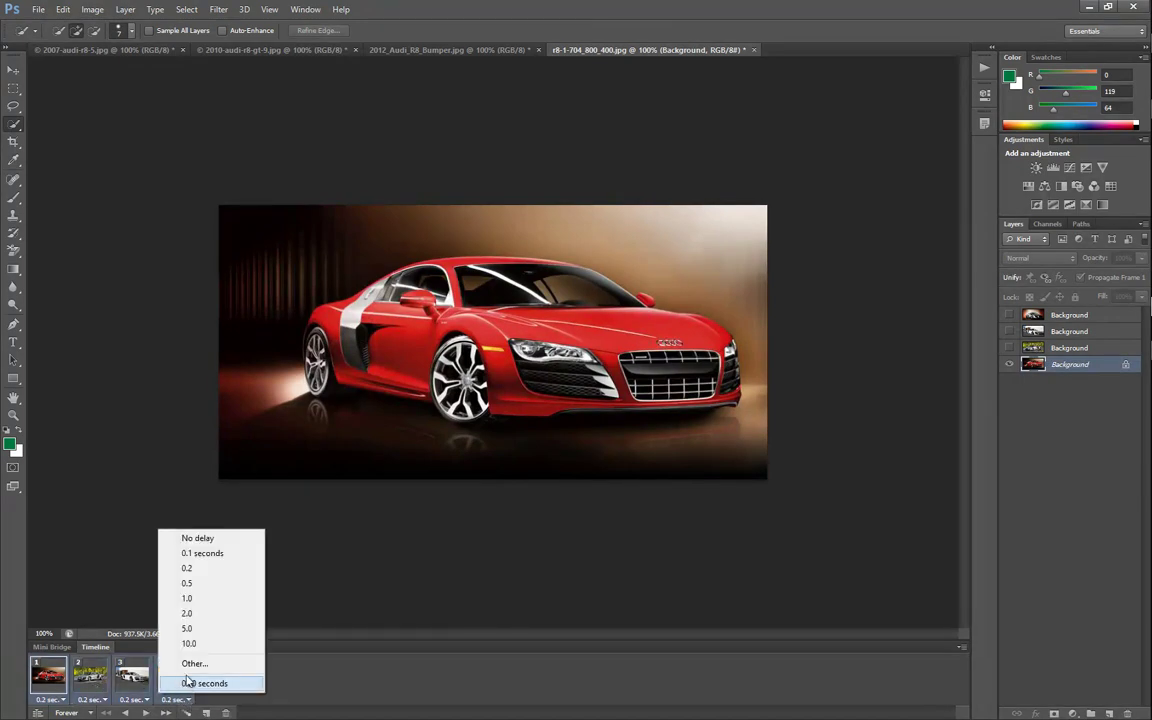
click(189, 584)
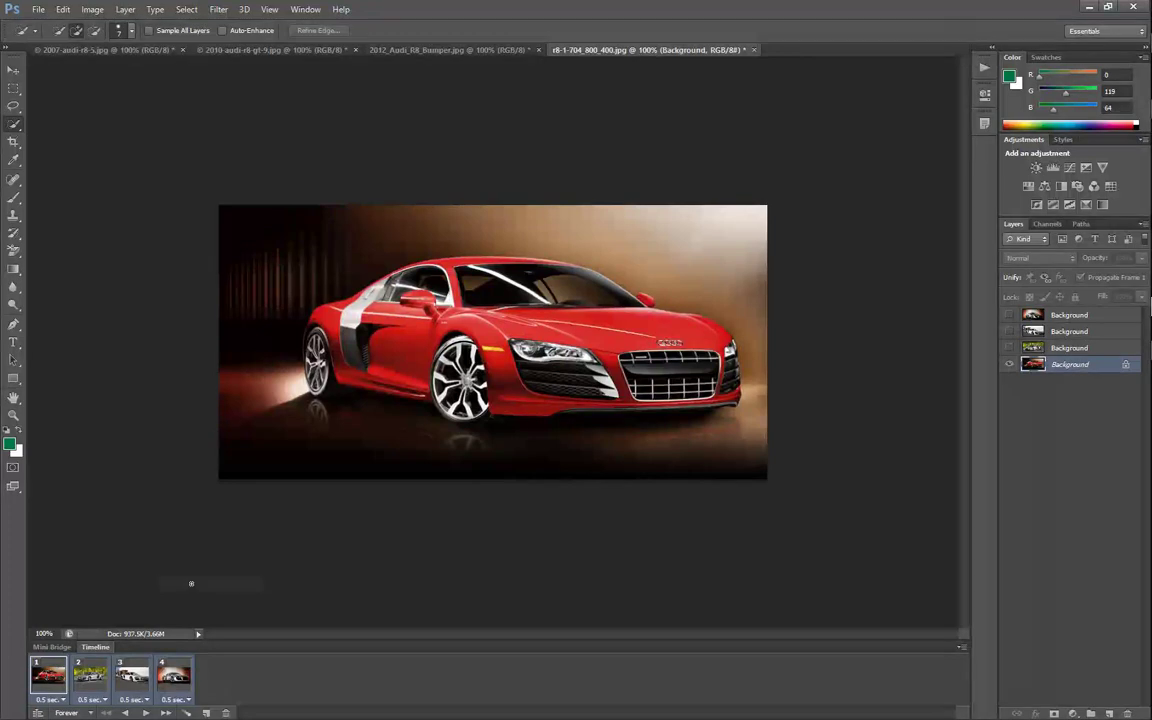
click(147, 714)
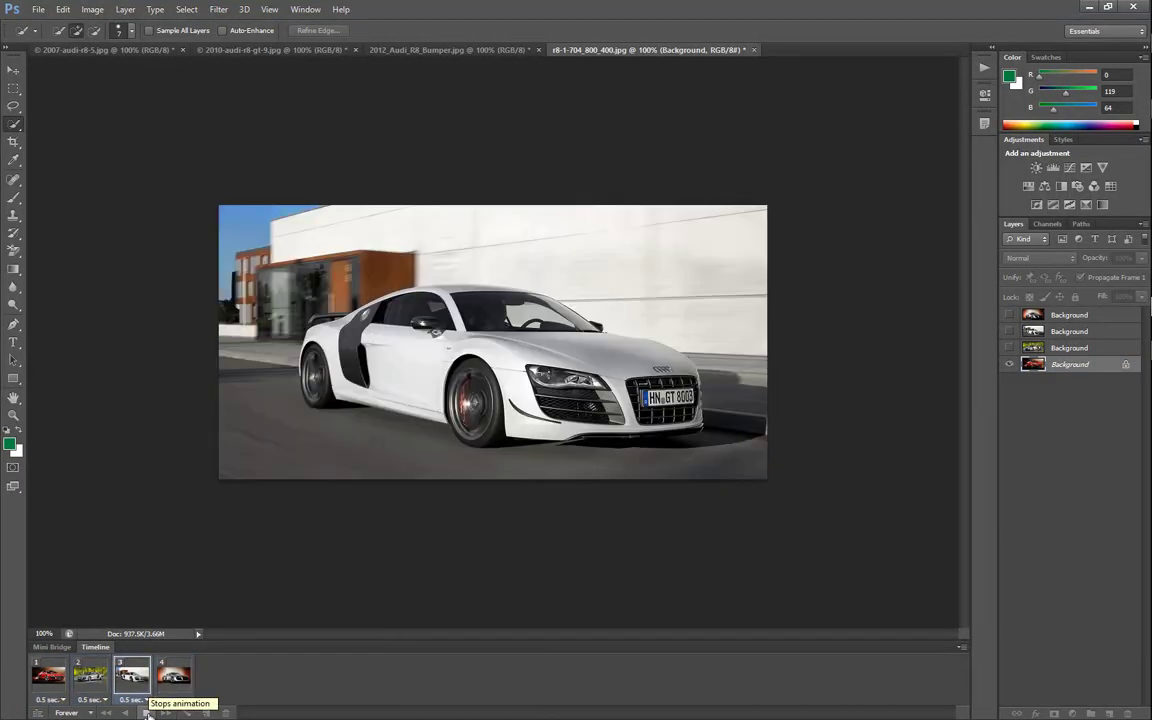
click(147, 714)
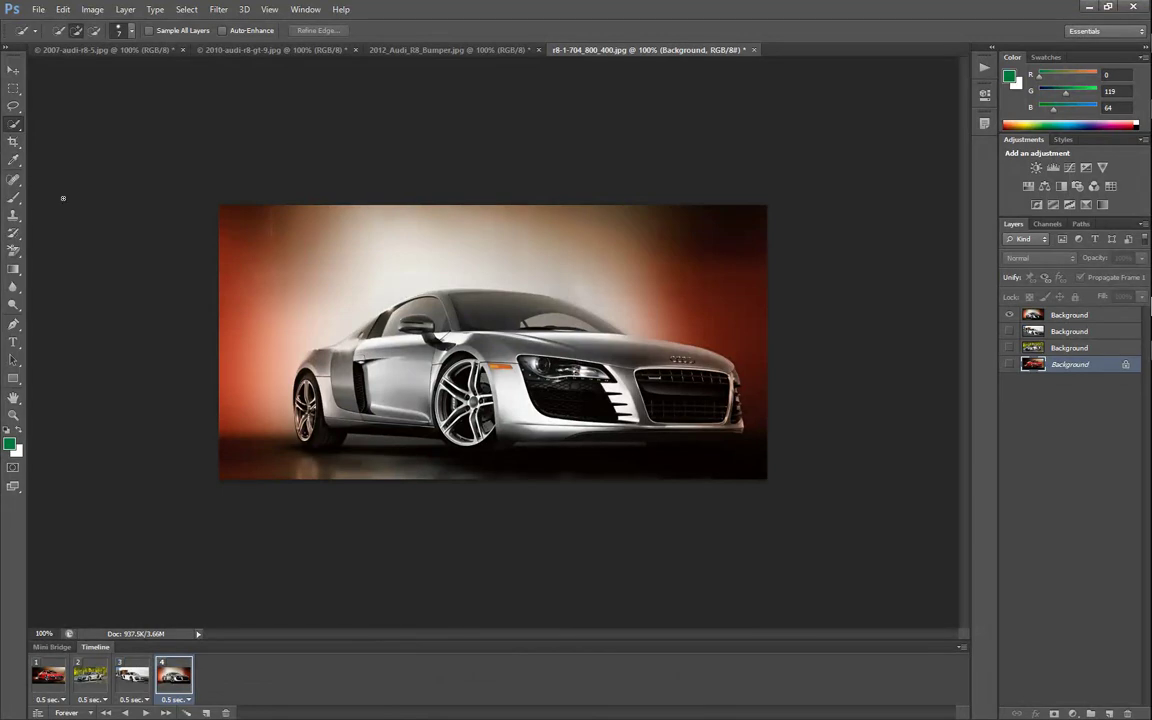
- Bring up File > Save for Web with GIF kept as the output format
click(39, 10)
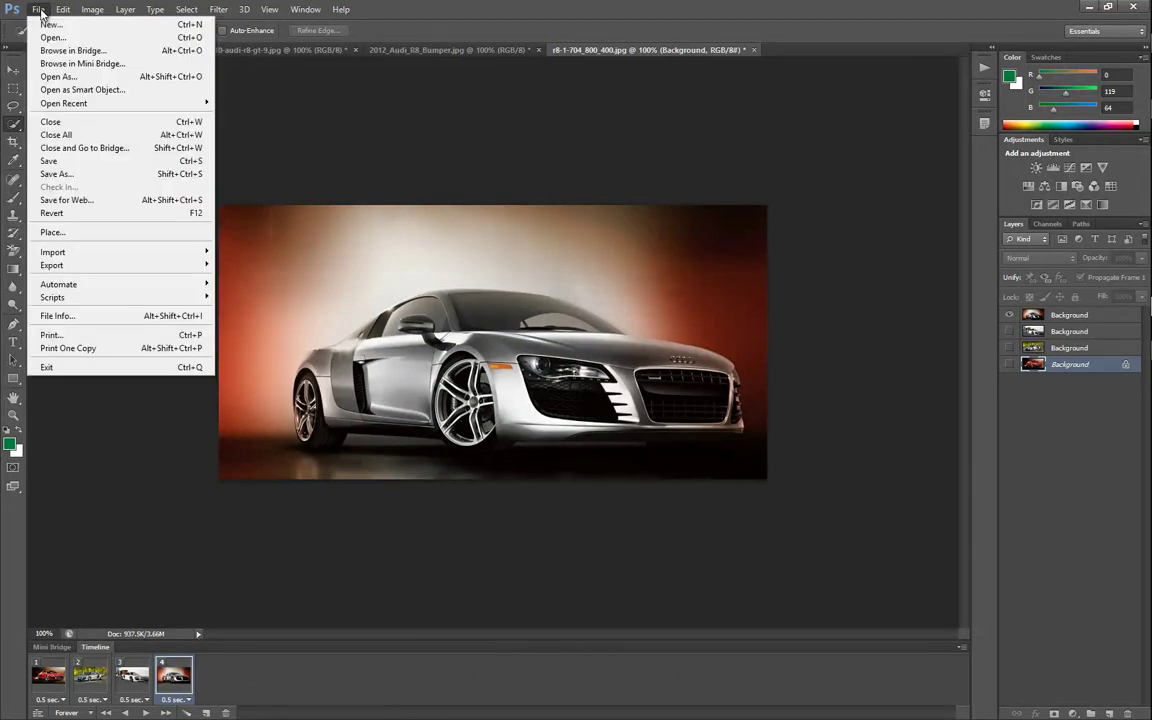
click(87, 205)
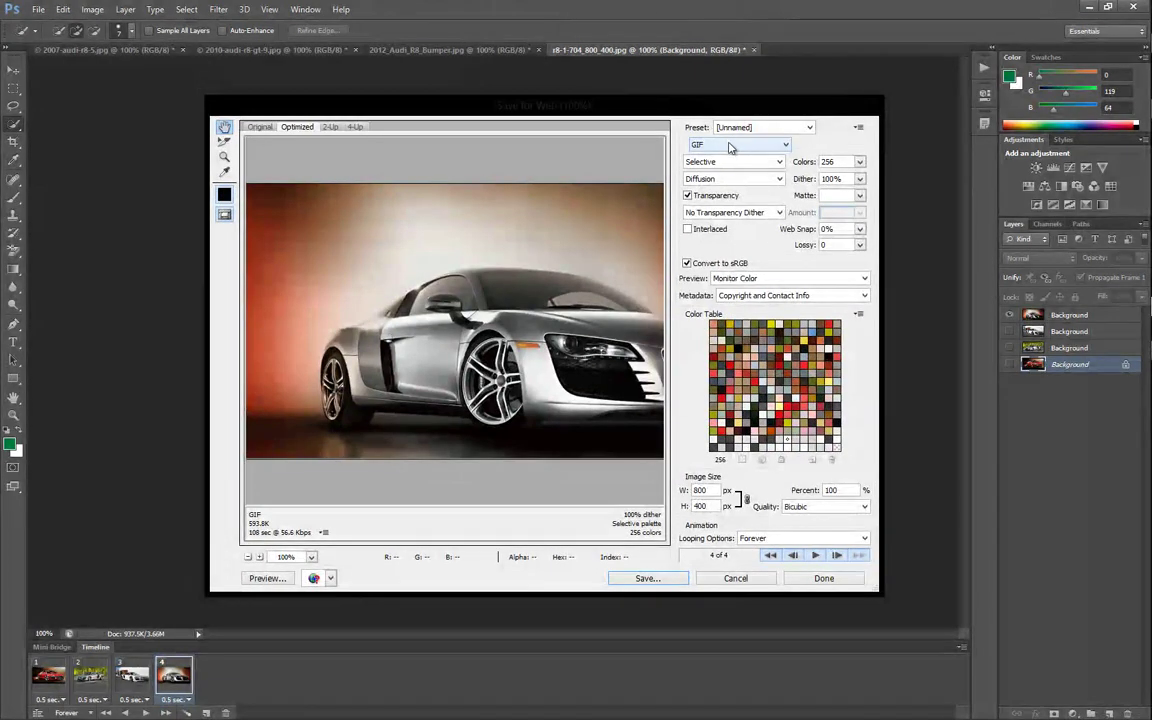
click(731, 146)
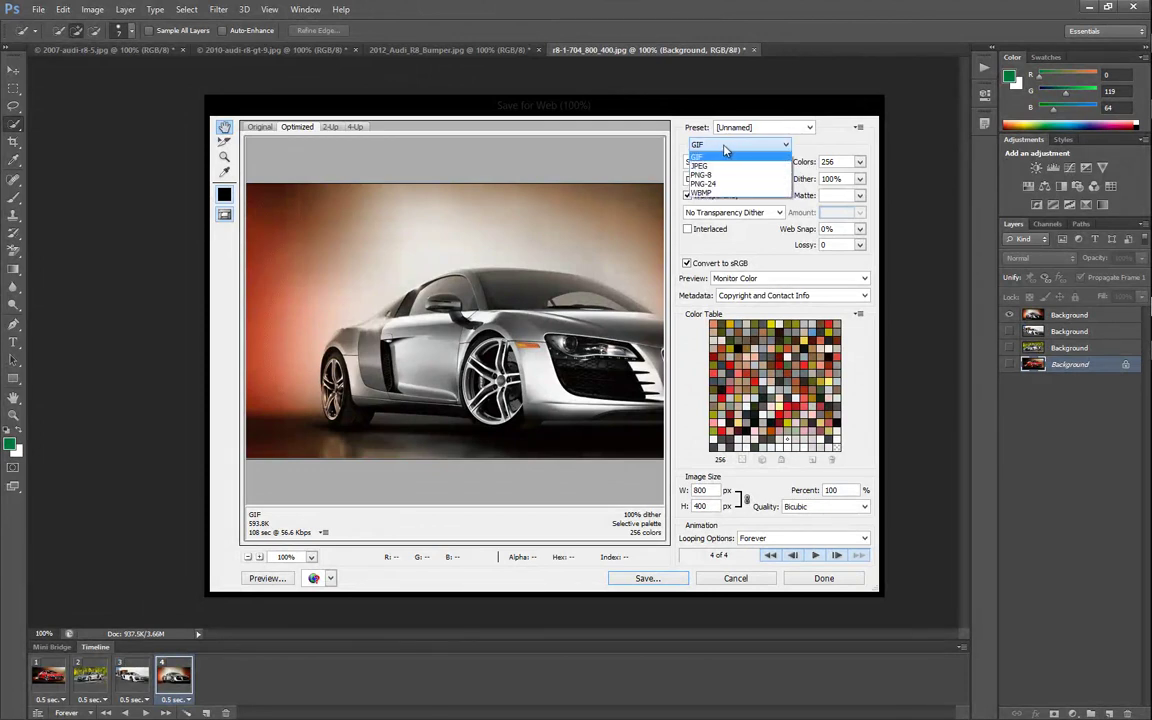
click(713, 157)
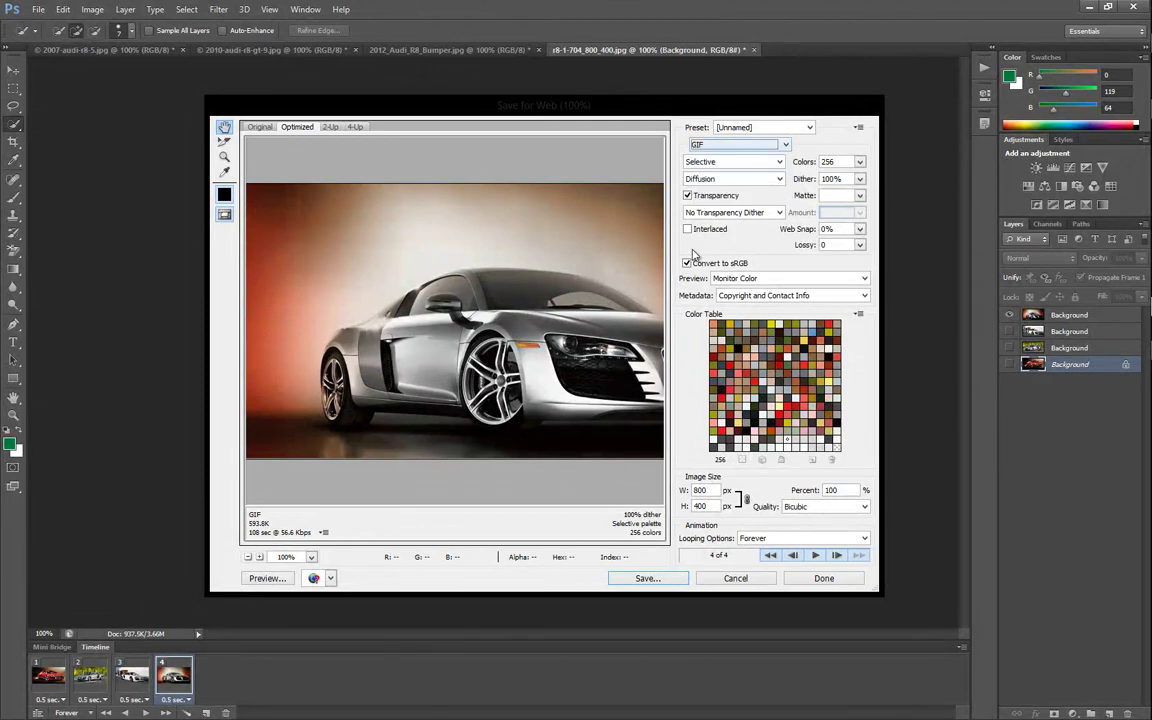
- Save the optimized GIF to the Desktop as 'audi r8 gif'
click(646, 578)
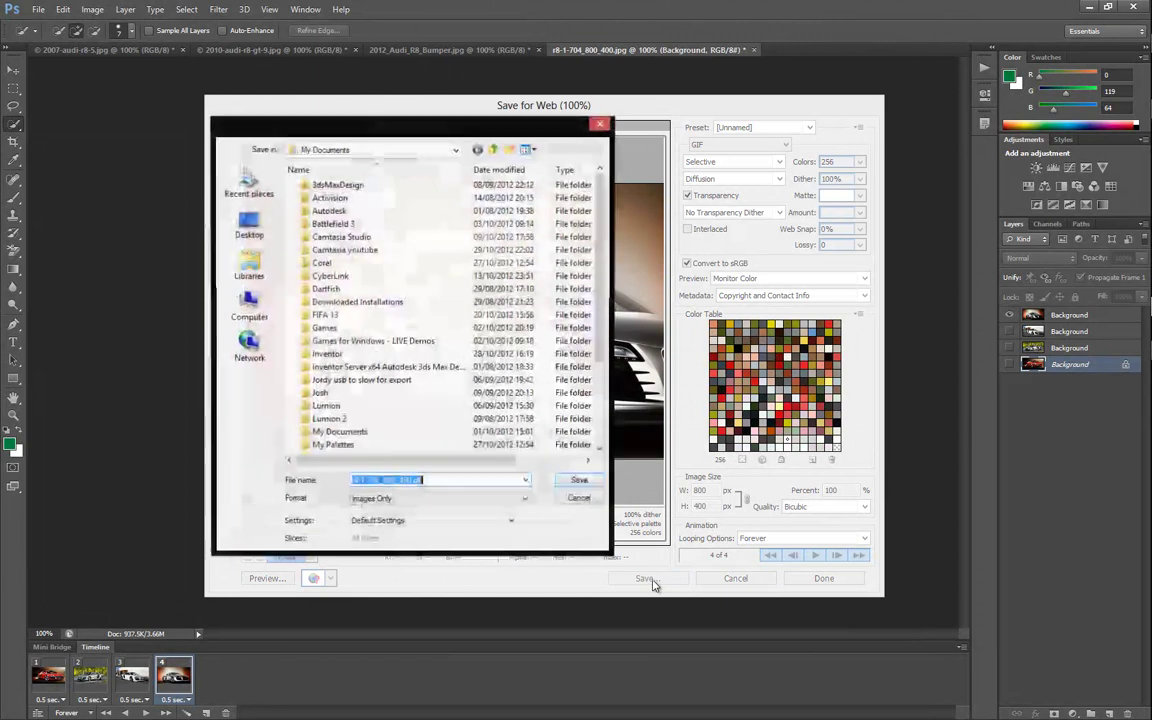
click(250, 224)
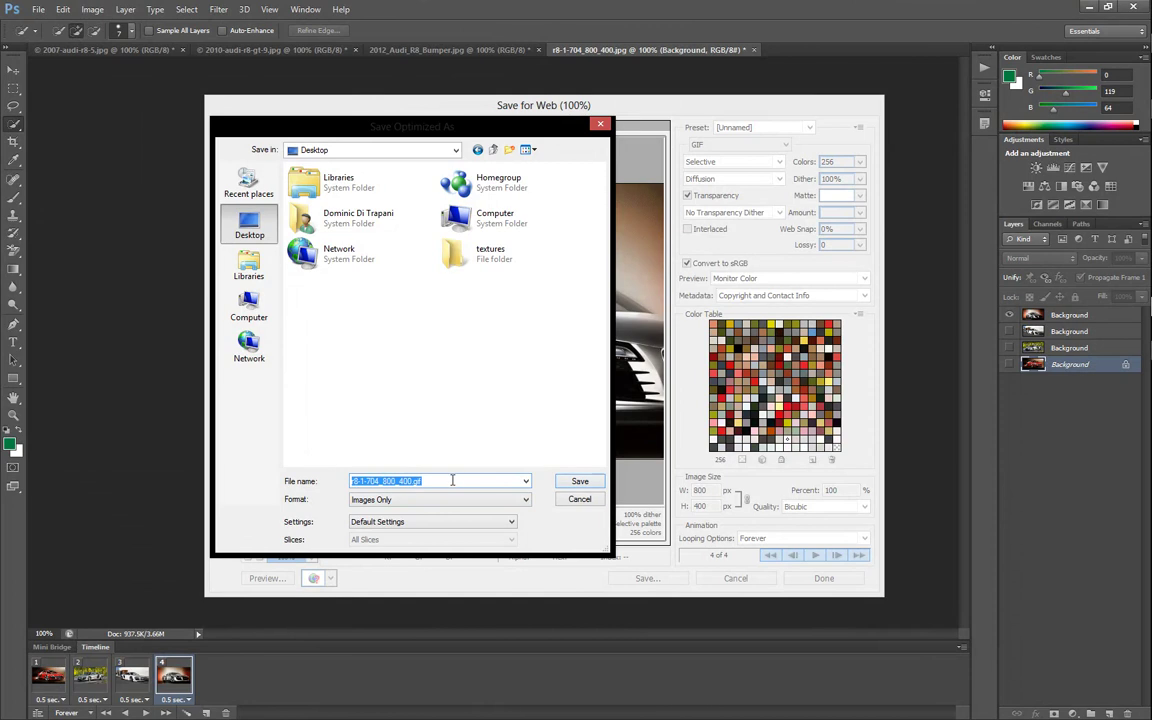
text(audi r8 gif)
click(584, 480)
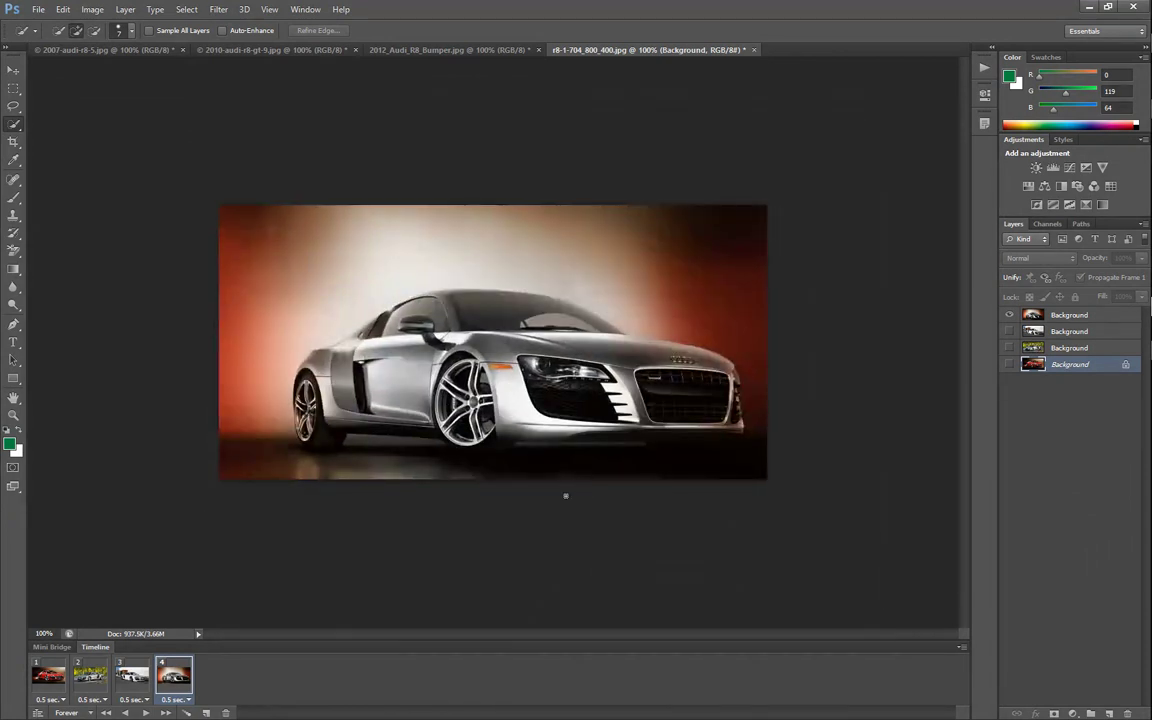
- Minimize Photoshop, browse to the Desktop in File Explorer, and open audi-r8-gif.gif in Chrome
click(1089, 7)
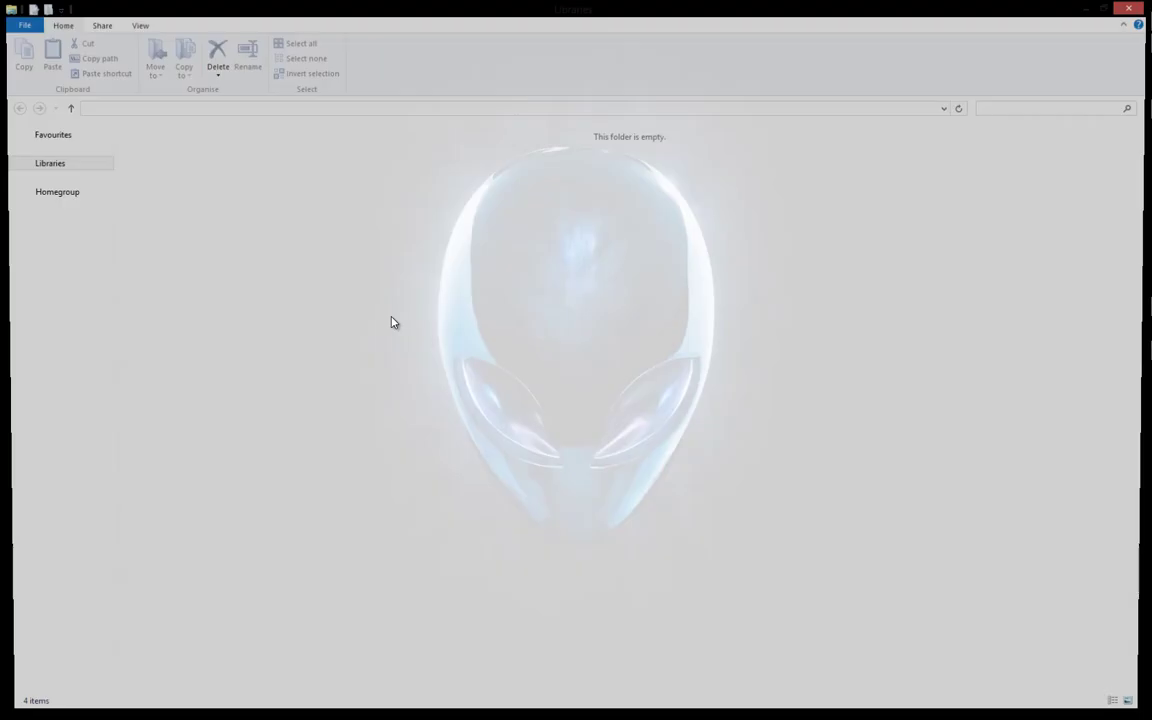
key(super+e)
click(55, 149)
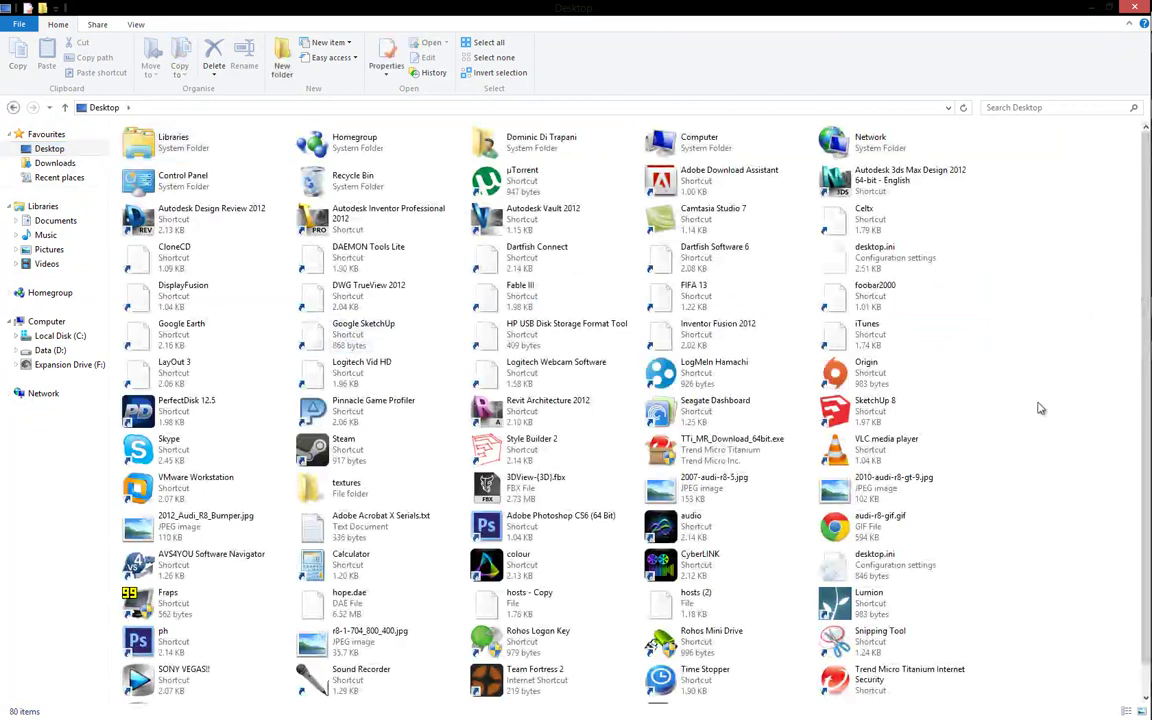
scroll(1010, 490, down, 1)
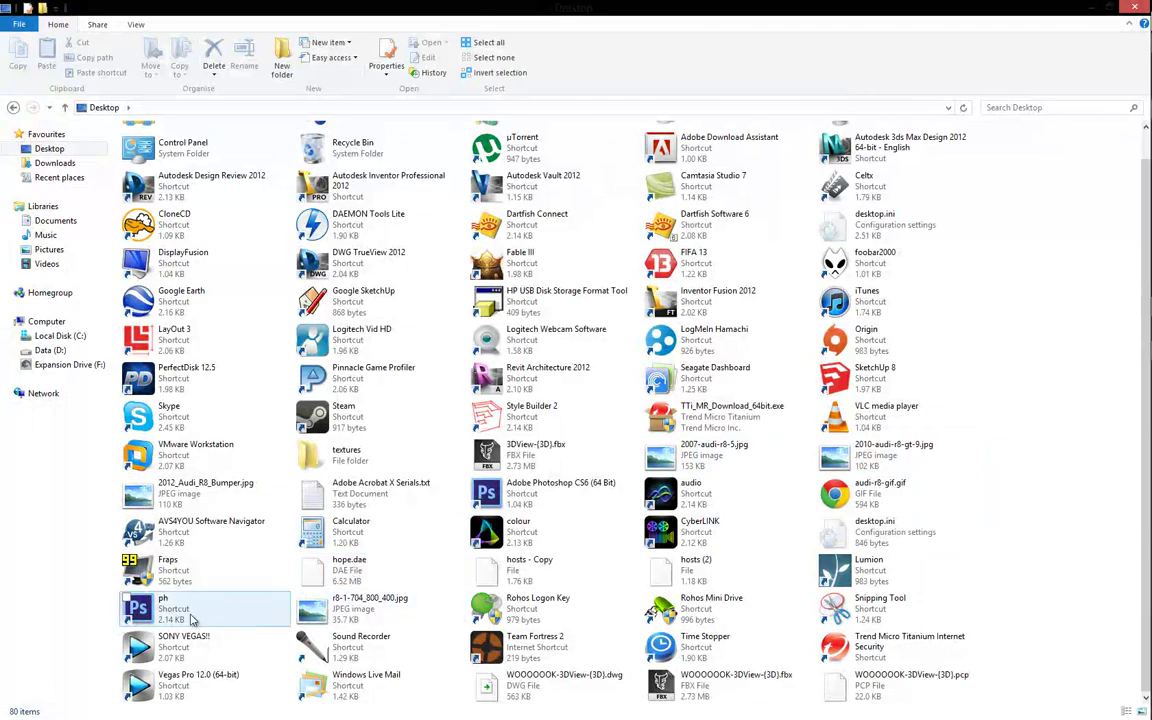
click(228, 571)
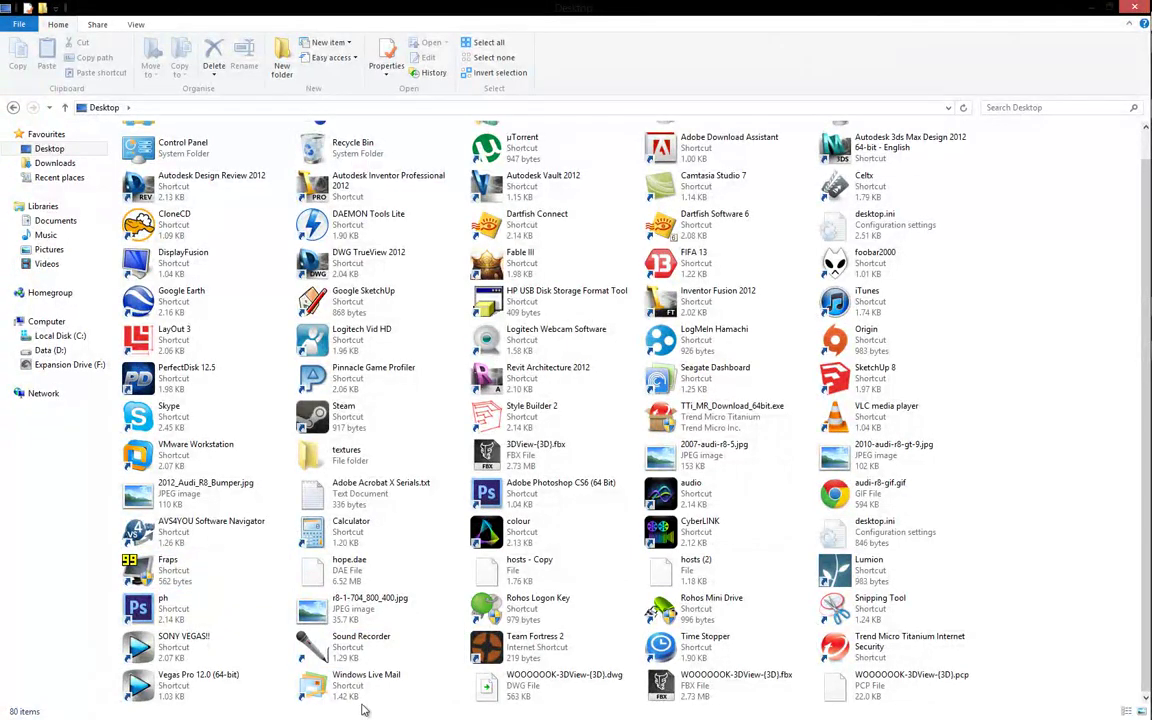
double_click(835, 495)
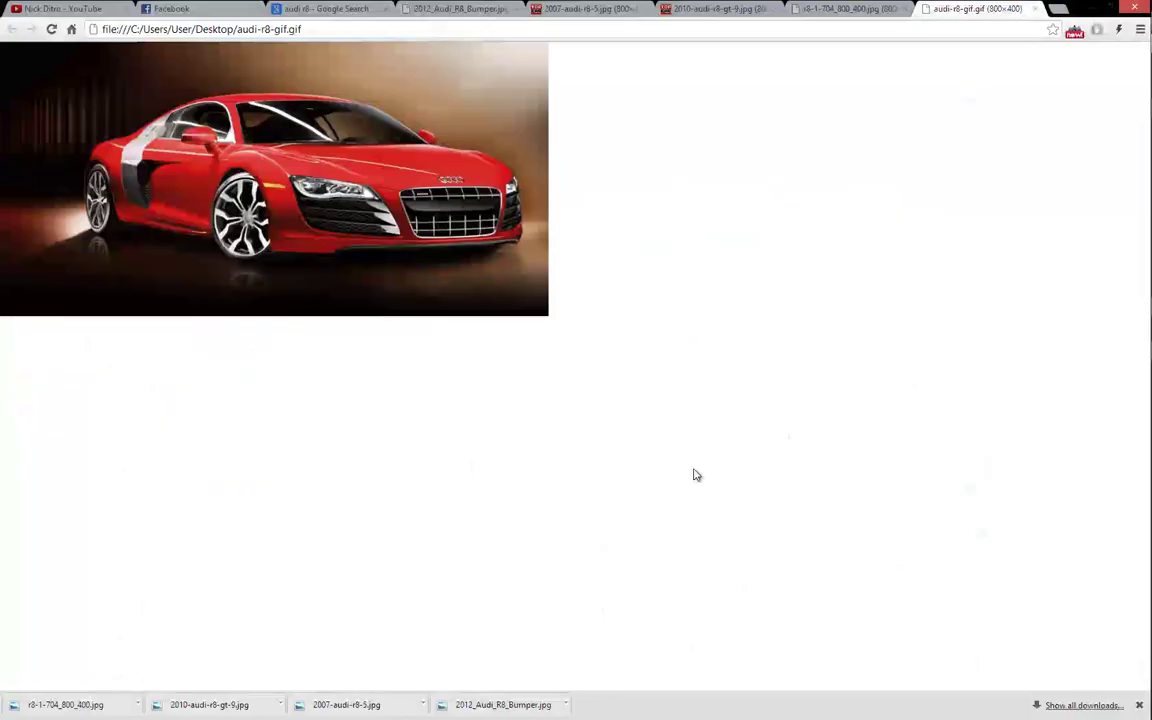